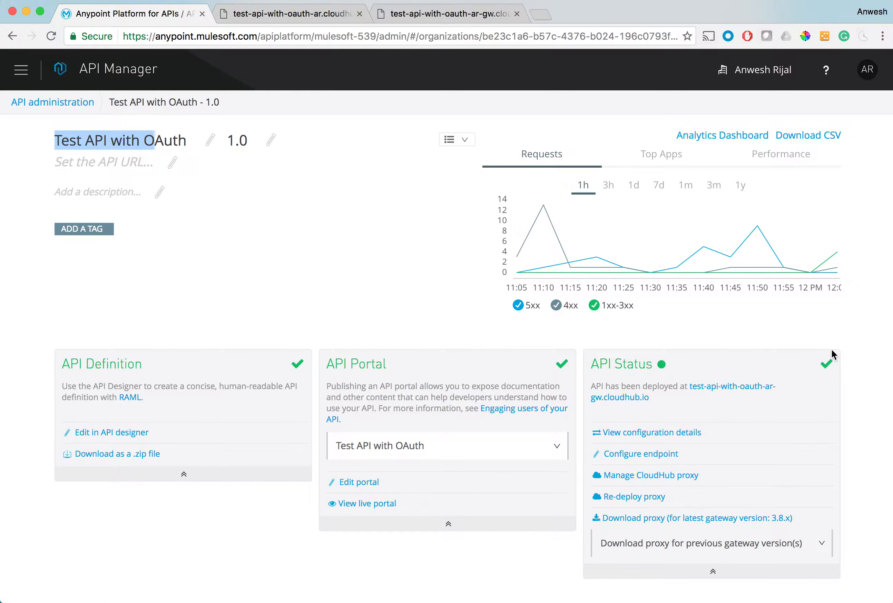
- Look over the API's policies and reload test-api-with-oauth-ar.cloudhub.io/api/records in the browser
scroll(411, 269, down, 10)
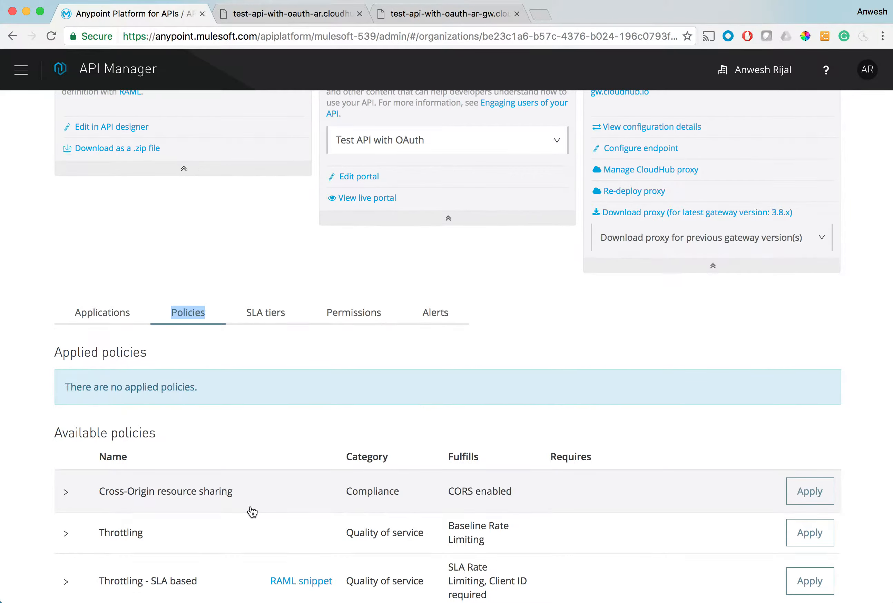
scroll(251, 512, up, 8)
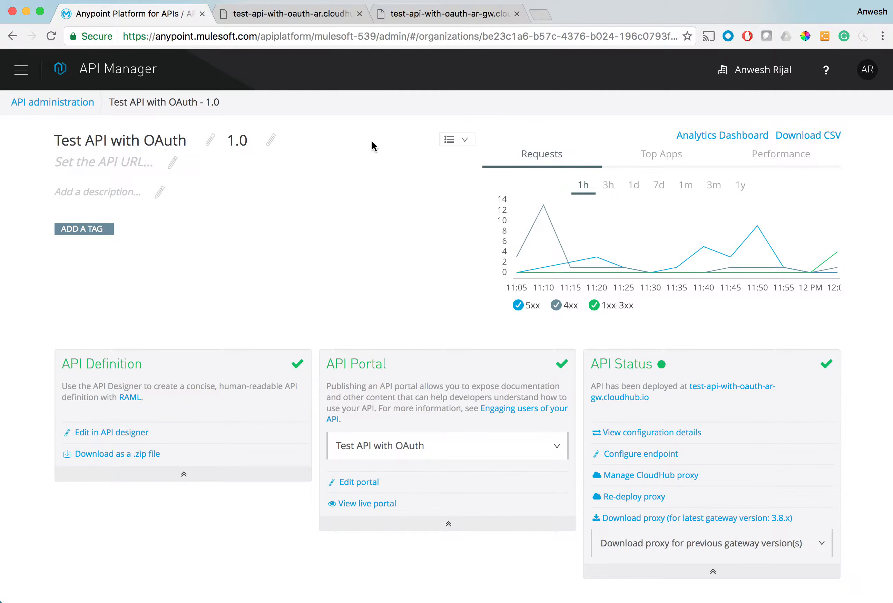
click(324, 16)
click(315, 38)
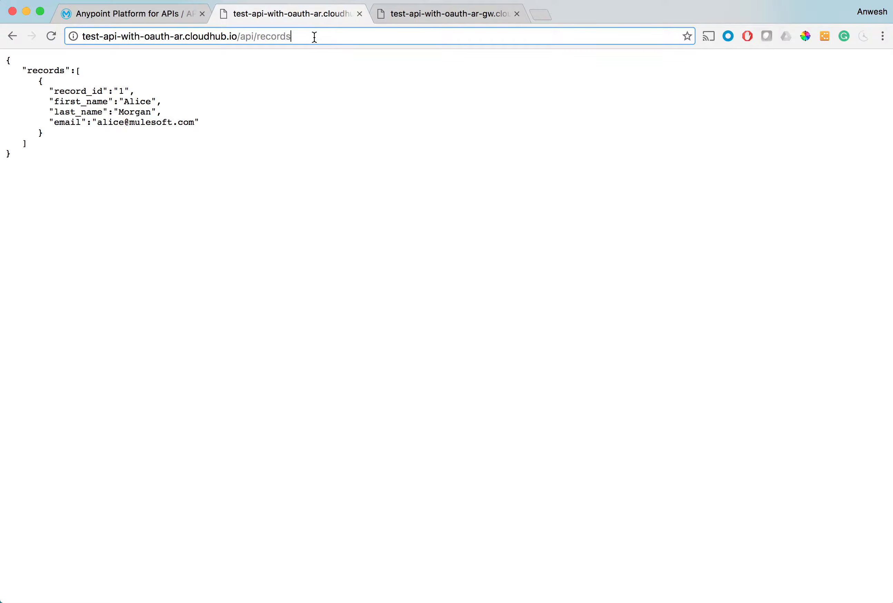
key(Return)
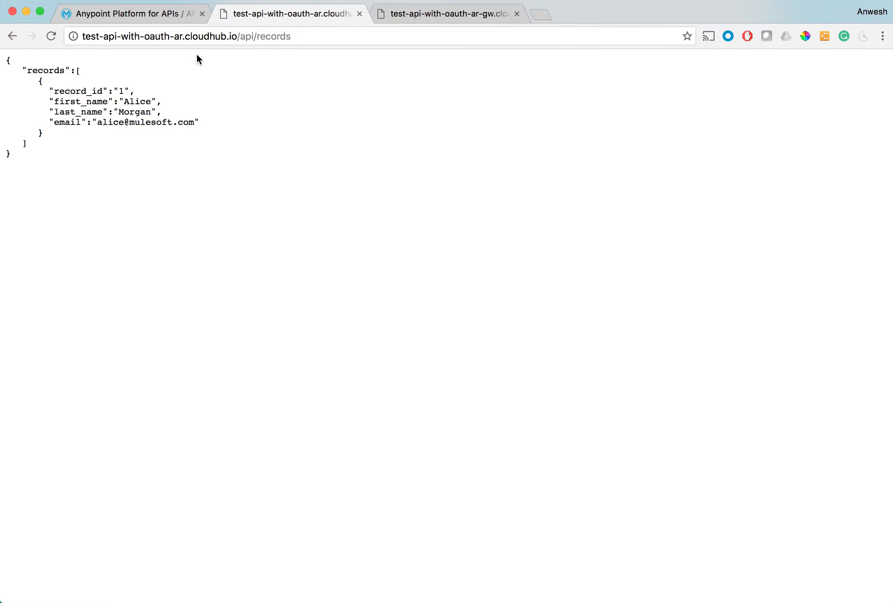
click(162, 20)
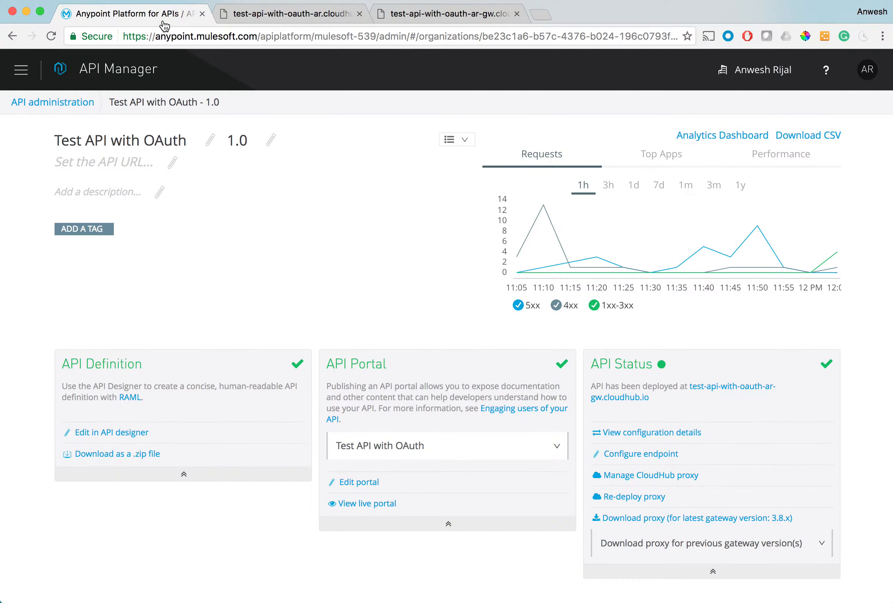
key(super+Tab)
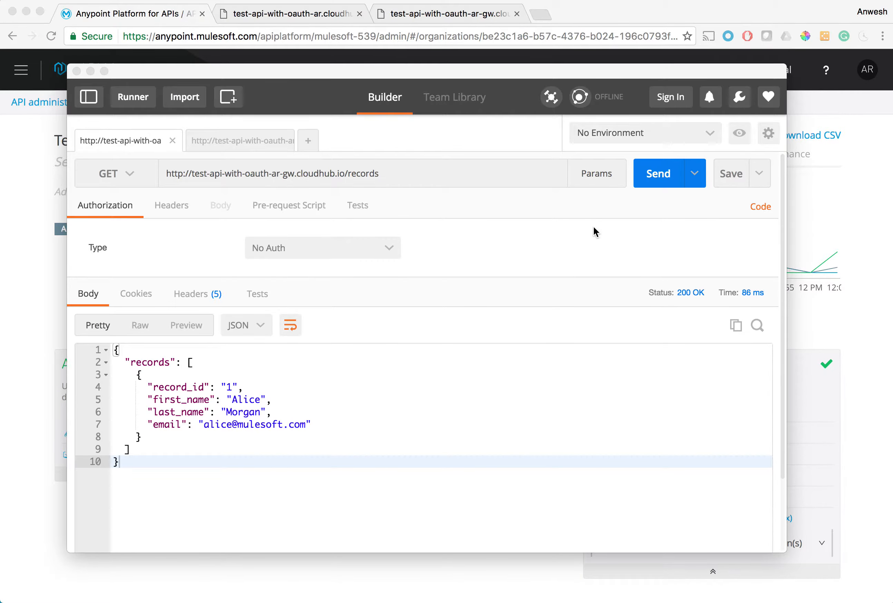
click(652, 179)
click(652, 177)
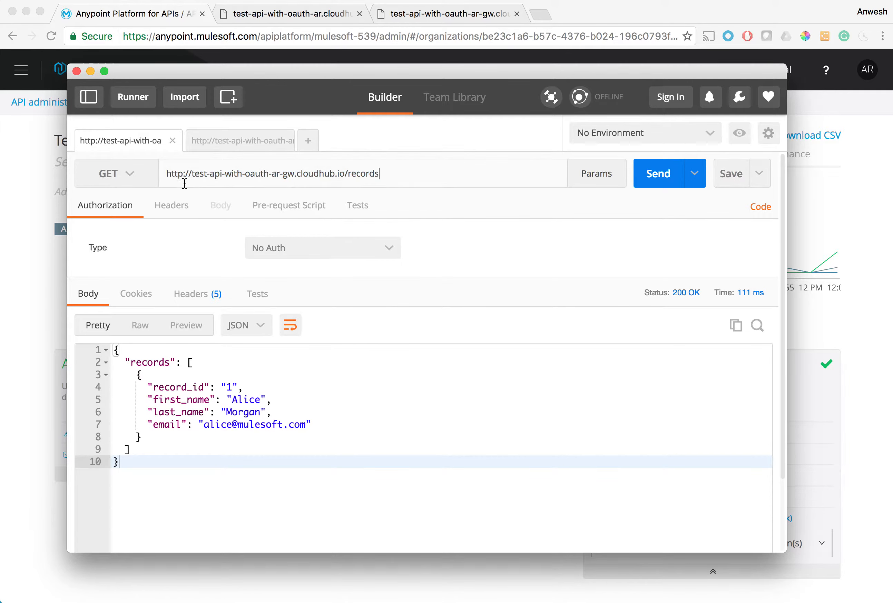
drag(131, 363, 204, 438)
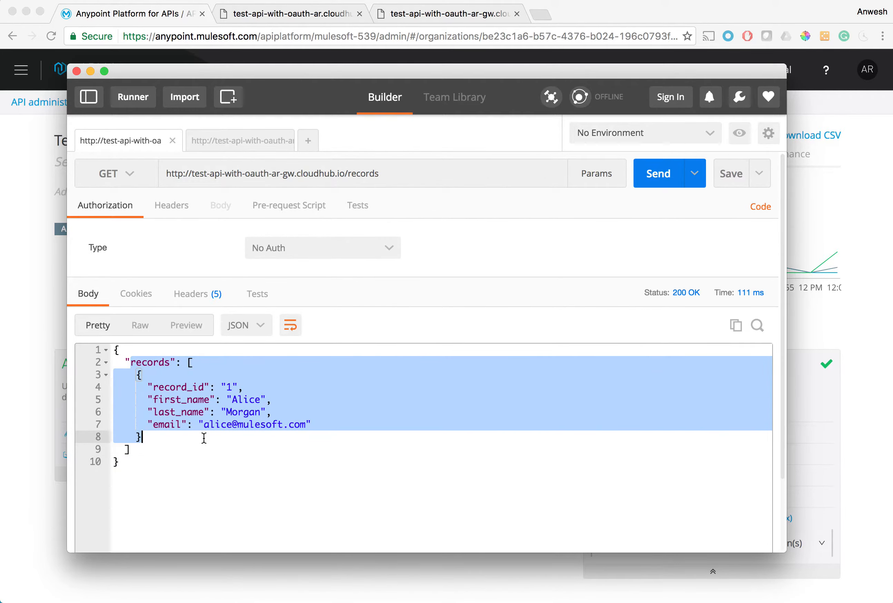
- Return to API Manager and review the API's RAML definition in API designer, including the GET details of /records in the preview
click(25, 439)
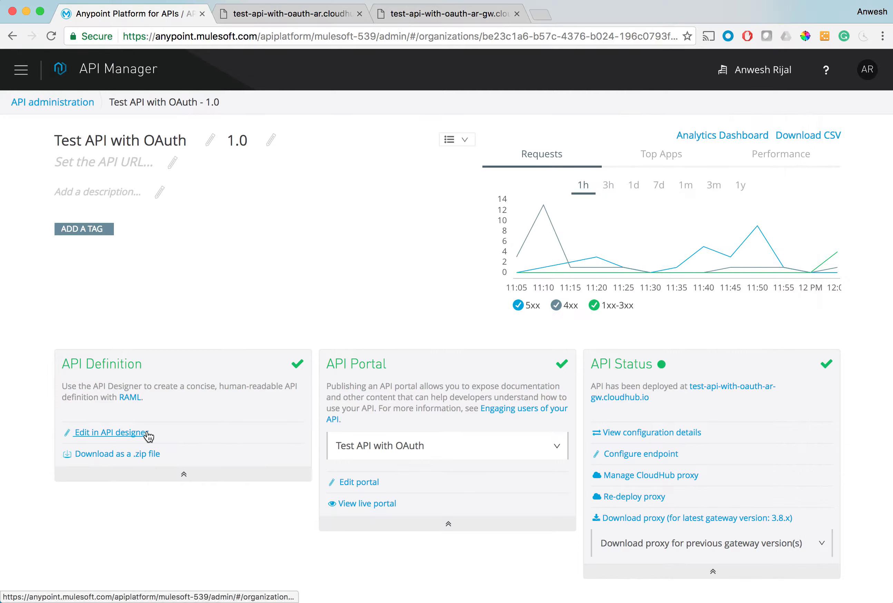
click(129, 435)
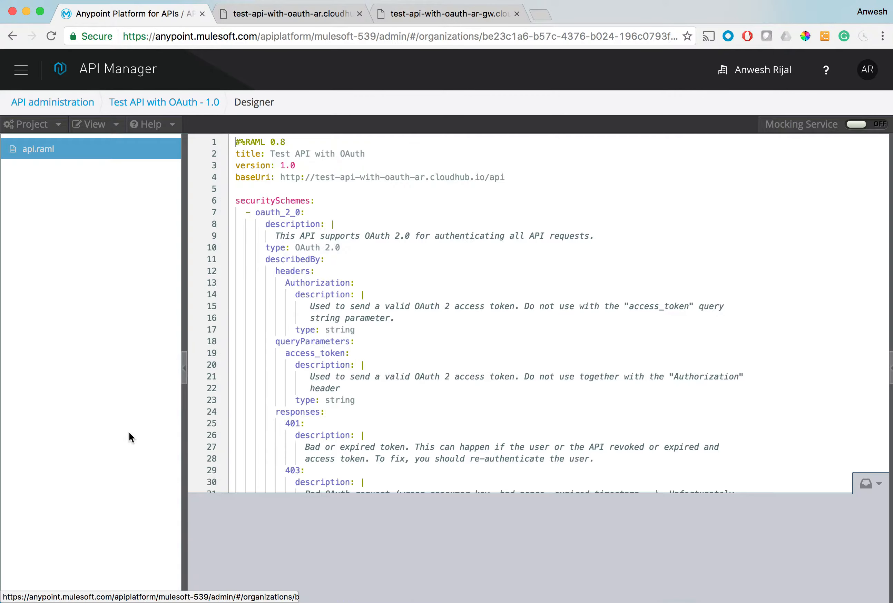
click(222, 201)
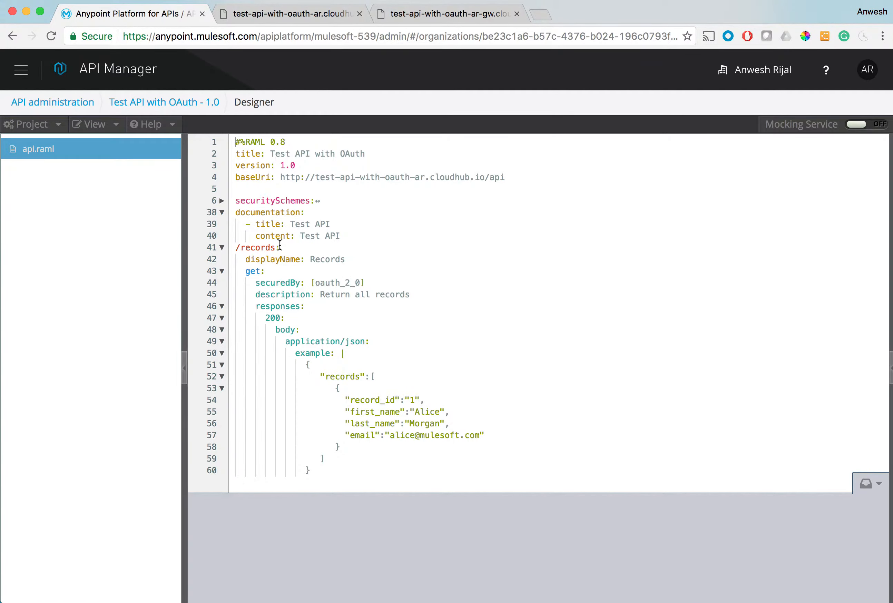
click(890, 368)
click(863, 289)
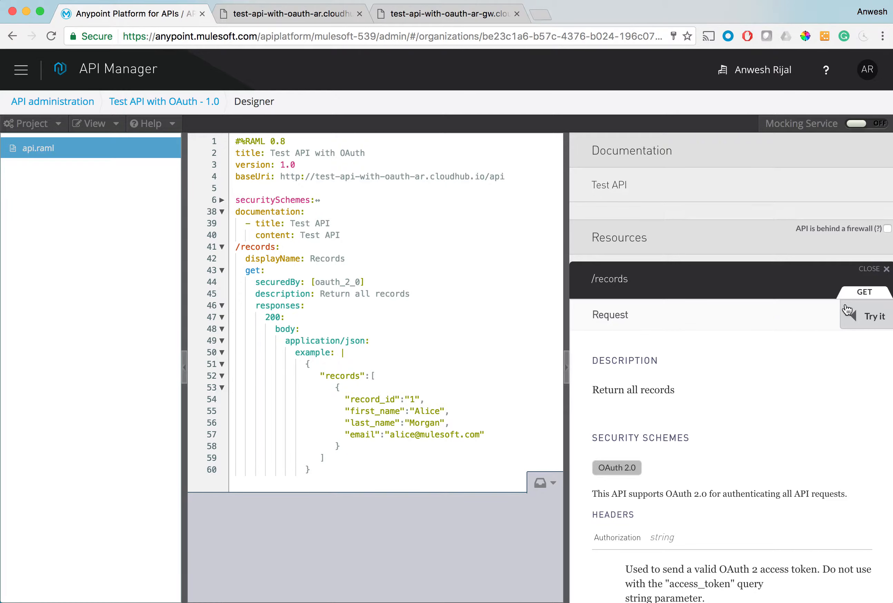
click(880, 271)
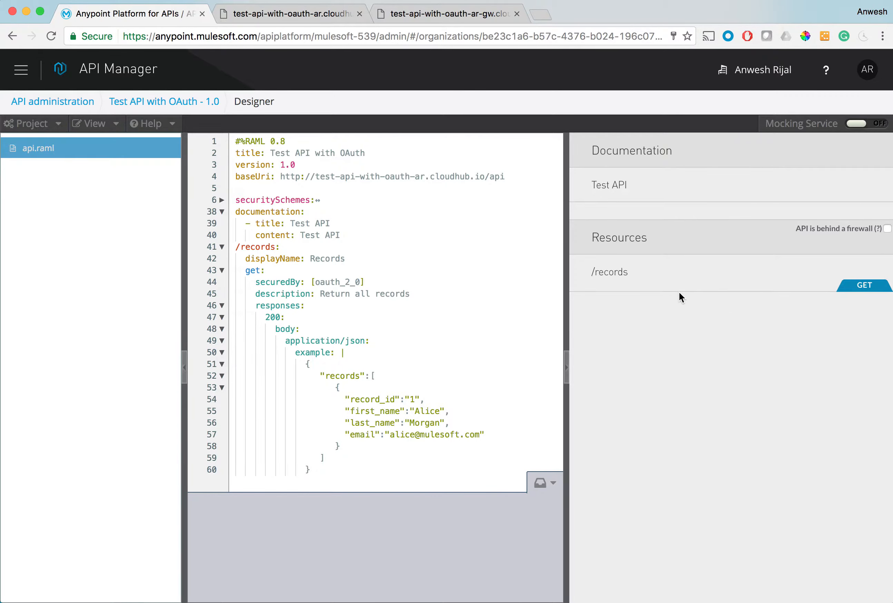
click(13, 36)
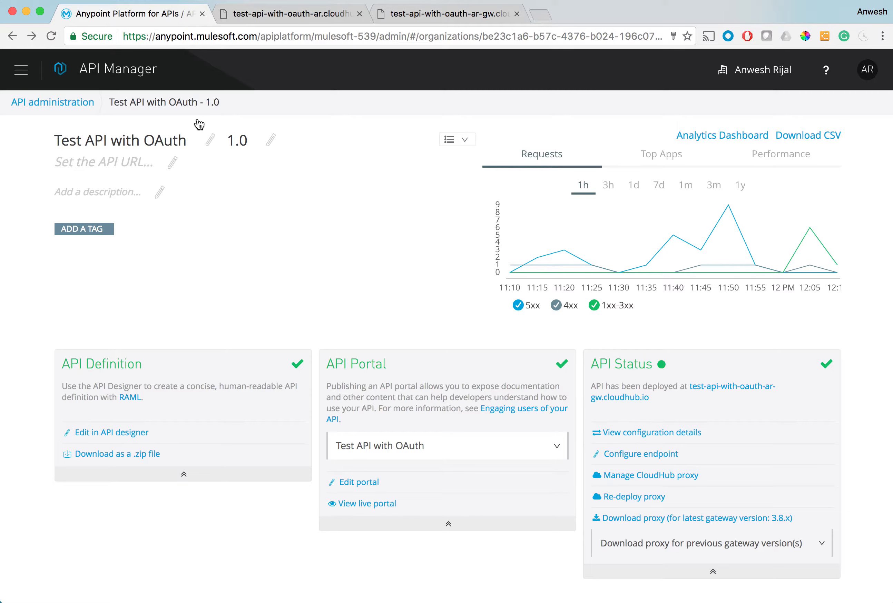
- Resend the gateway /records GET request in Postman, and return to the API Manager page
key(super+Tab)
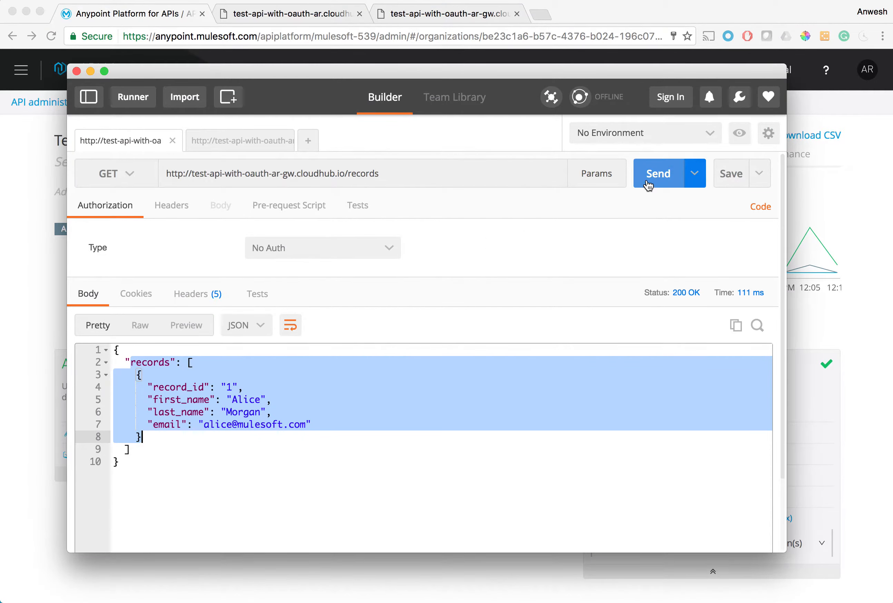
click(648, 185)
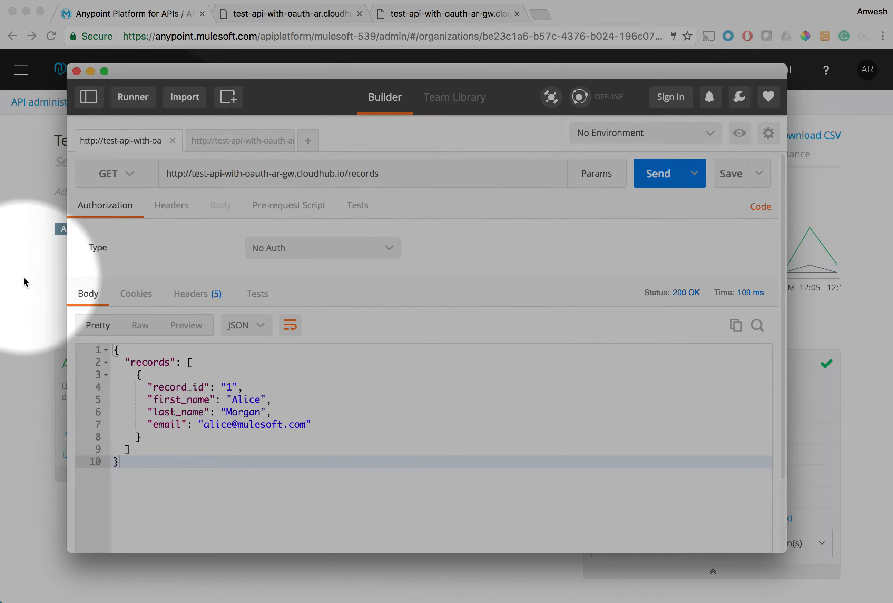
click(24, 277)
- Open the apply form for the "OAuth 2.0 access token enforcement using external provider" policy
scroll(231, 279, down, 3)
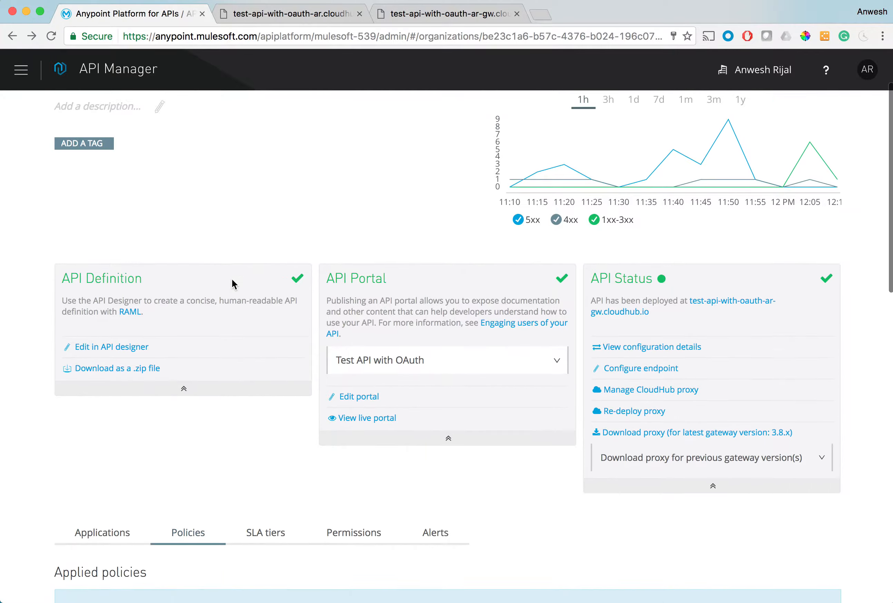
scroll(231, 281, down, 10)
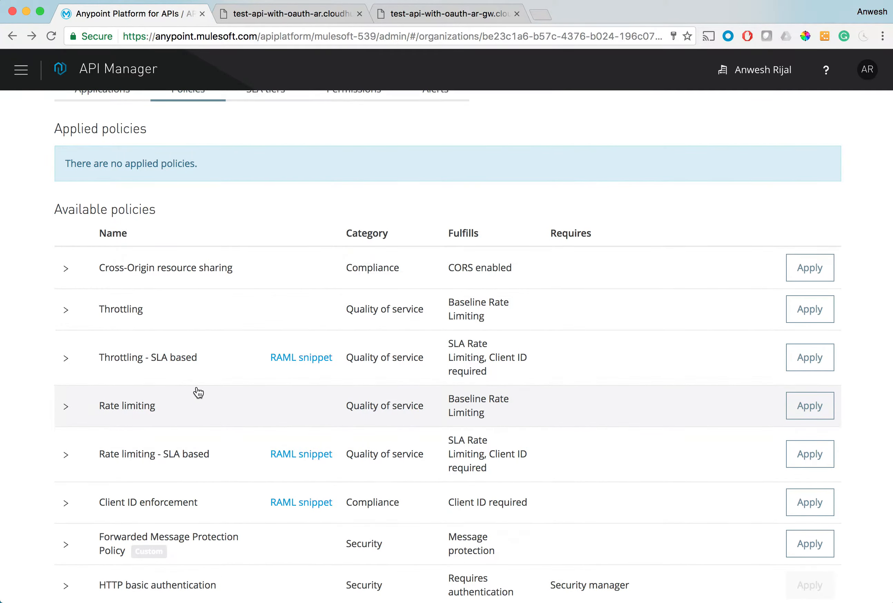
scroll(197, 392, down, 5)
scroll(198, 392, down, 2)
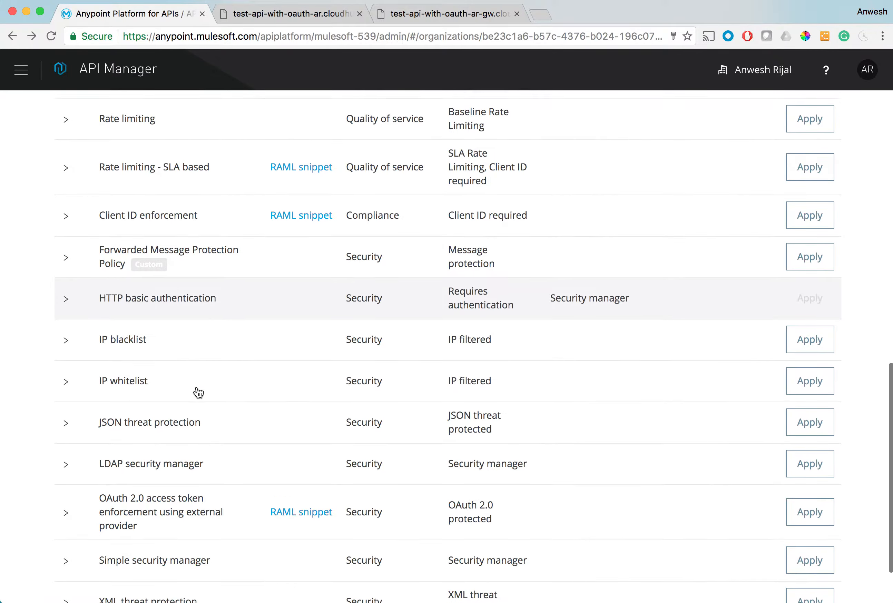
drag(103, 492, 185, 500)
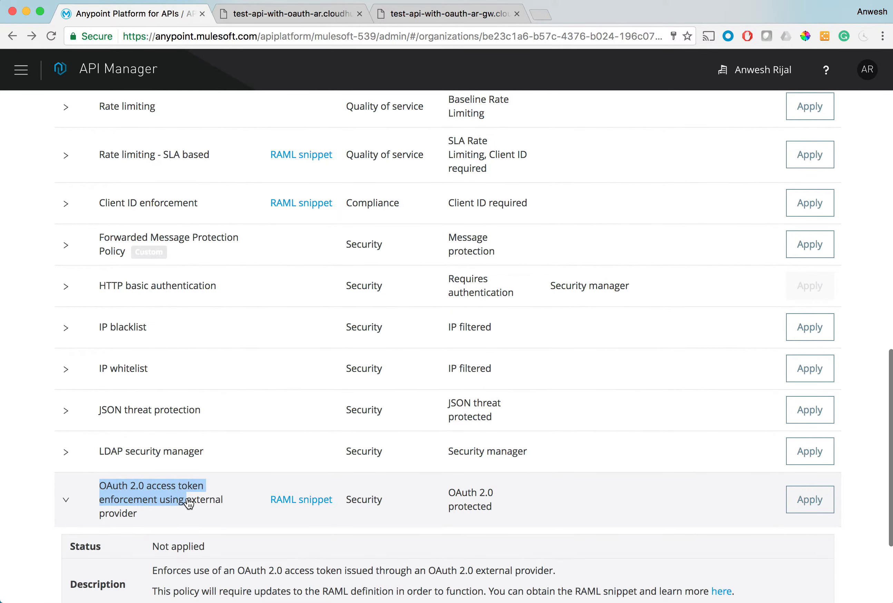
click(803, 501)
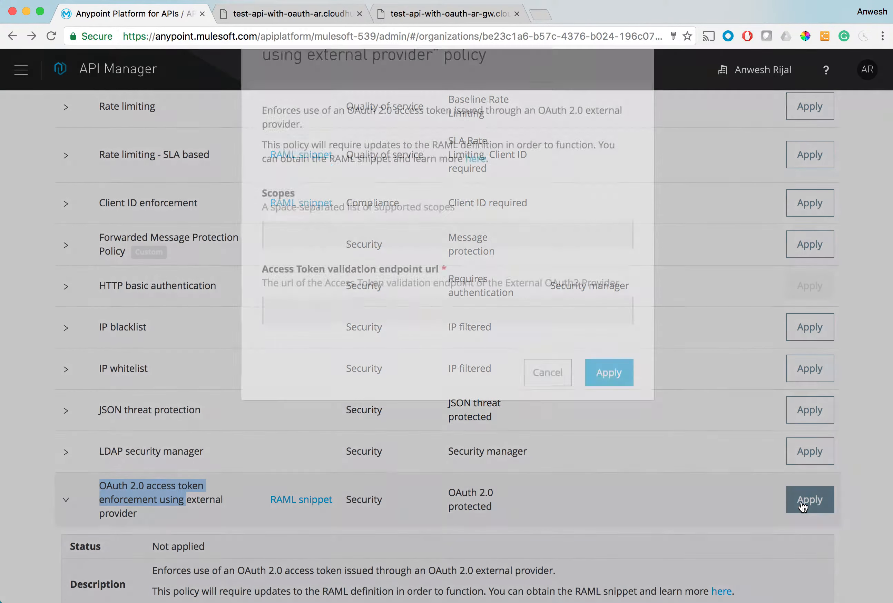
click(490, 370)
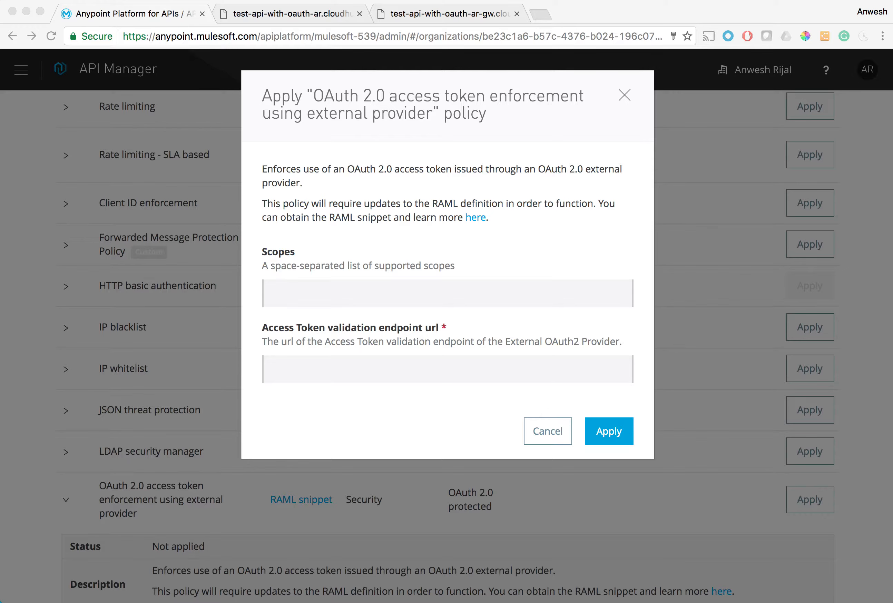
click(338, 366)
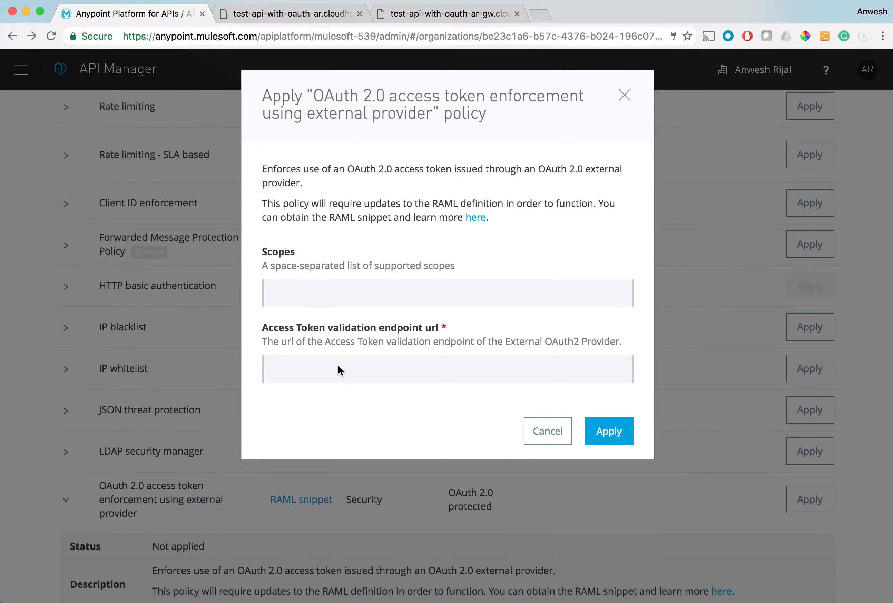
text(https://test-oauth2-provider-dj.cloudhub.io/validate)
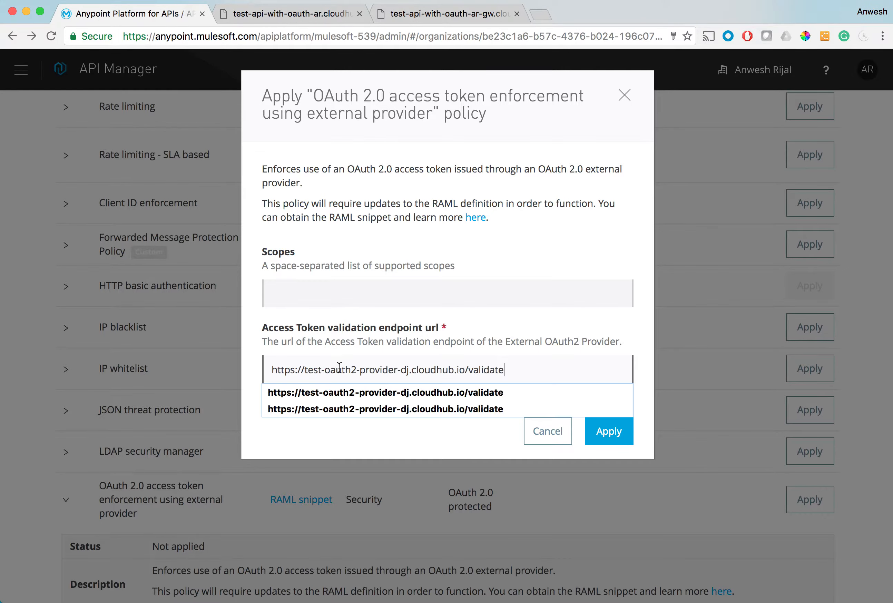
click(602, 325)
click(367, 293)
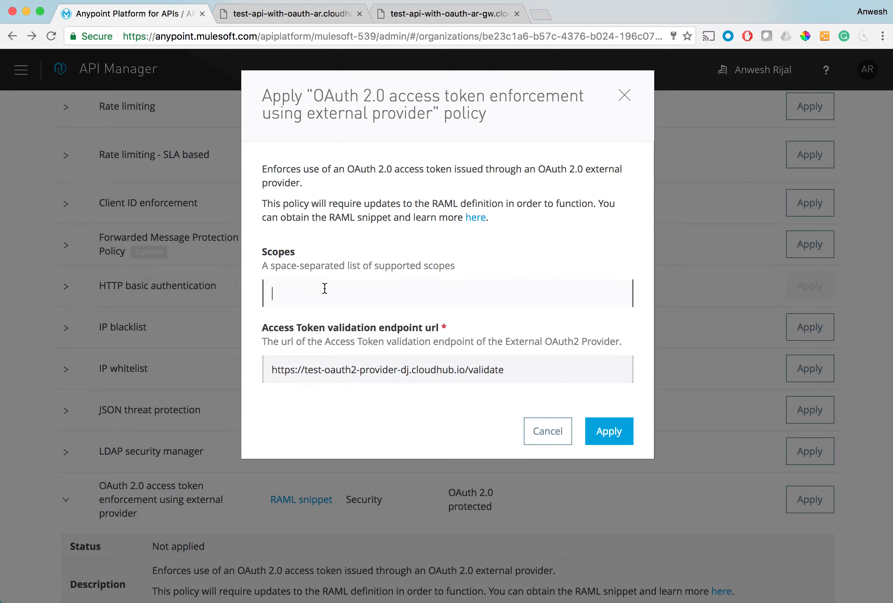
text(R)
key(BackSpace)
click(609, 432)
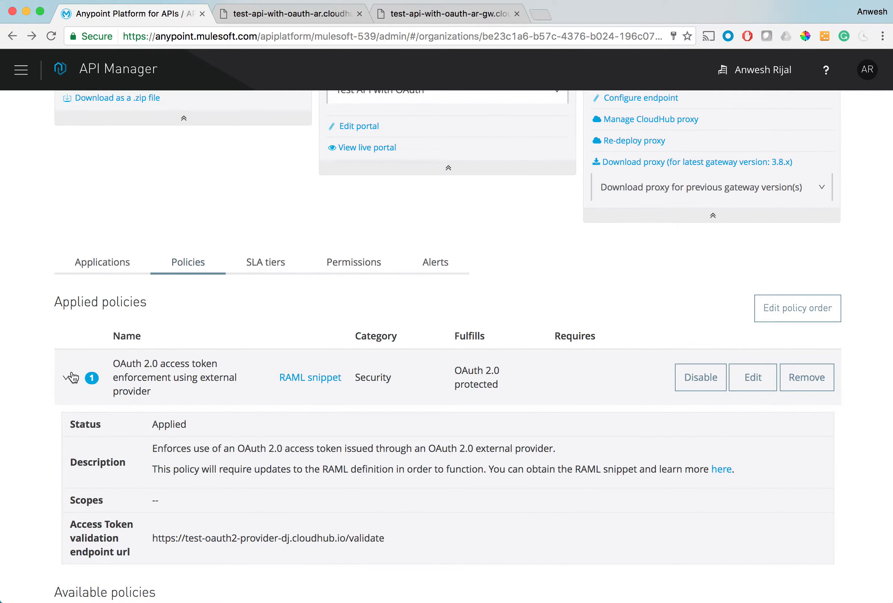
- Collapse the applied OAuth 2.0 policy's details and review the applied policies list
click(65, 377)
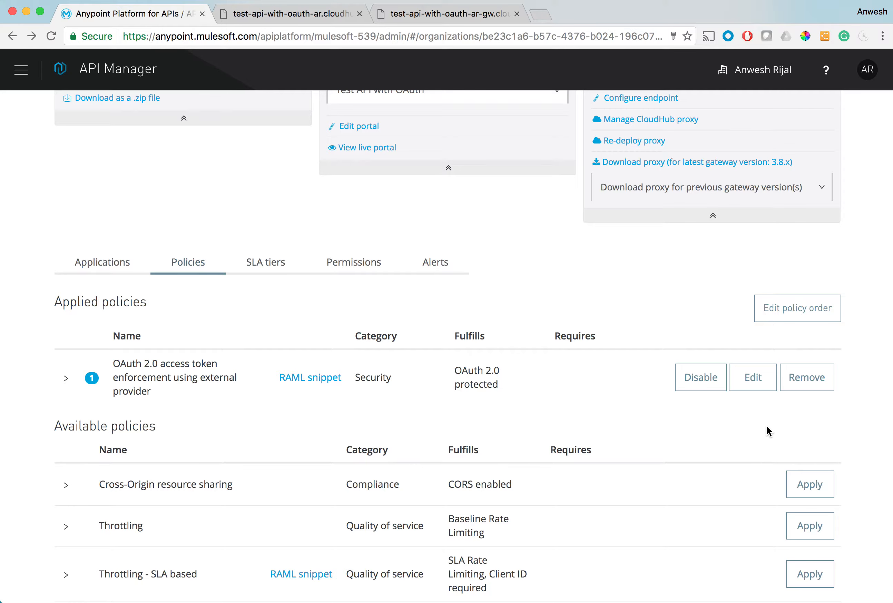
scroll(718, 437, down, 1)
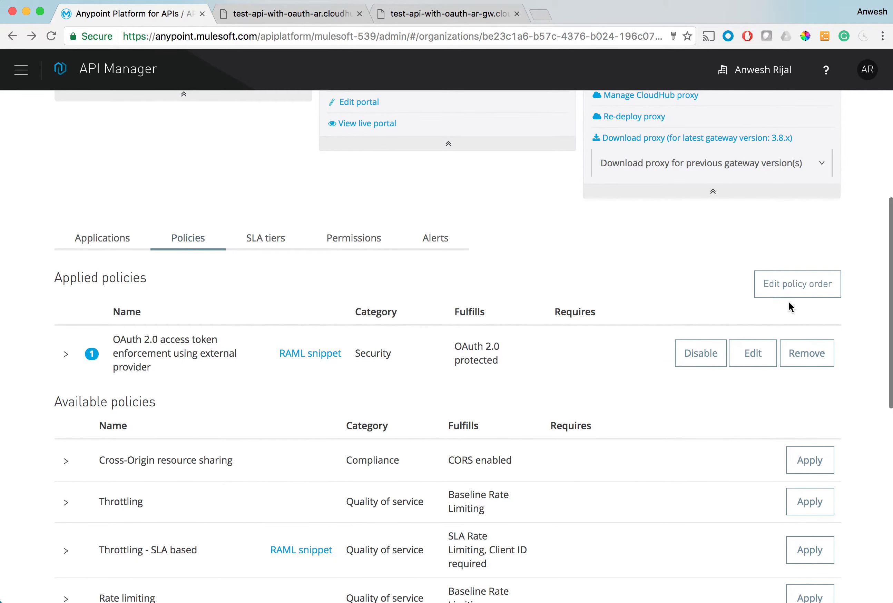
scroll(759, 399, down, 1)
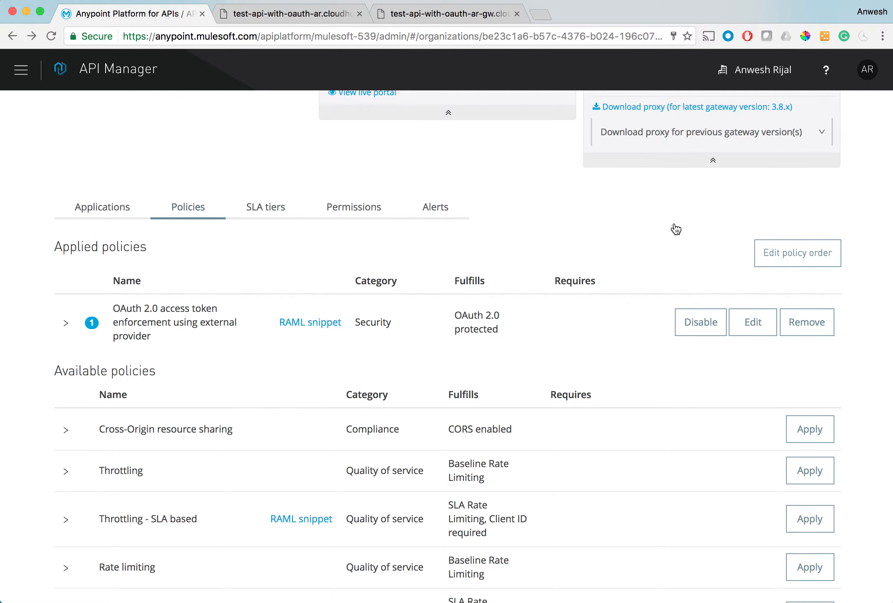
- Switch to Postman and repeat the unauthenticated GET request to the gateway's /records with the policy applied
key(super+Tab)
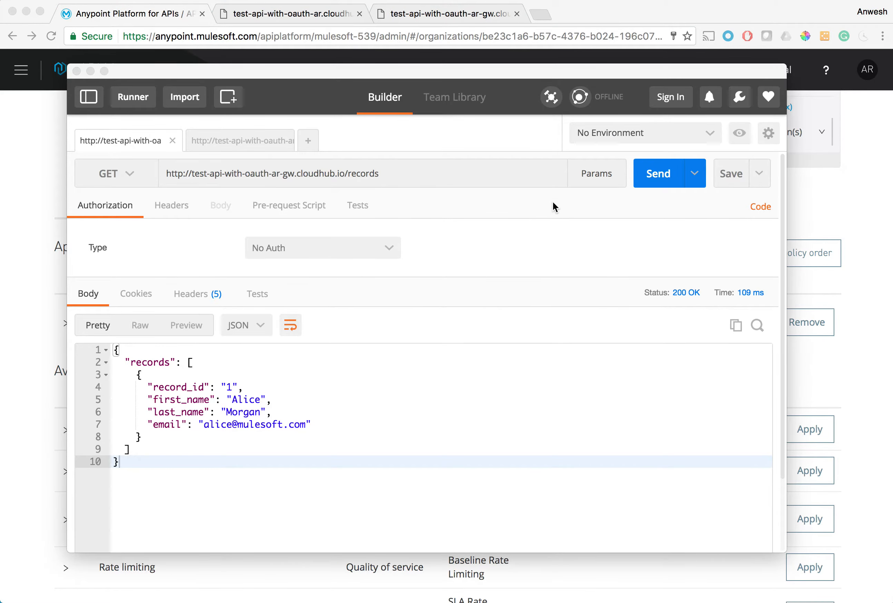
click(653, 181)
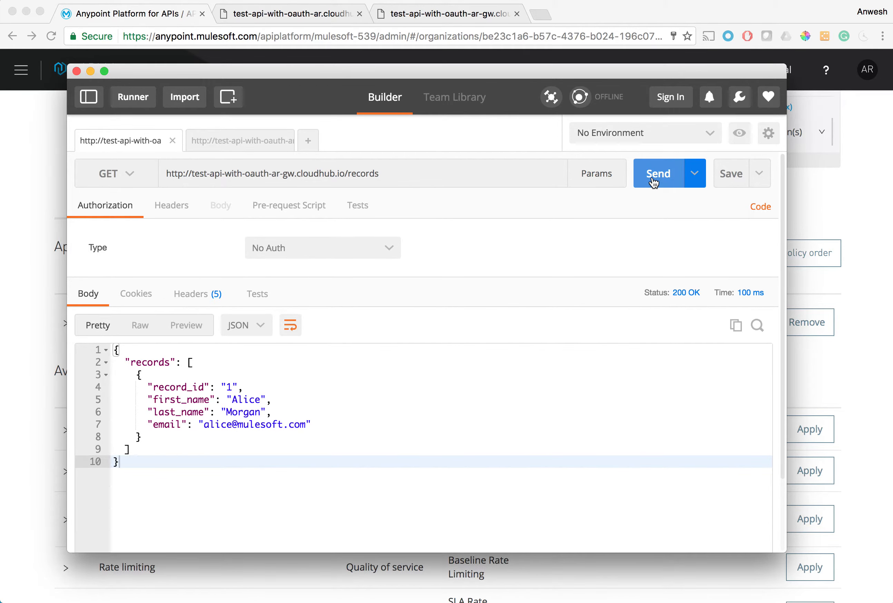
click(654, 181)
click(655, 181)
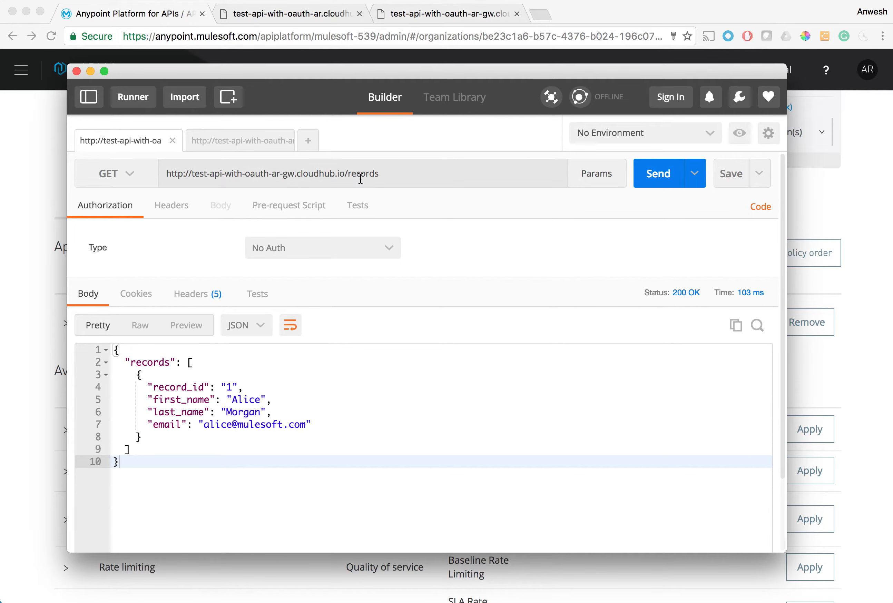
drag(388, 174, 122, 165)
key(super+c)
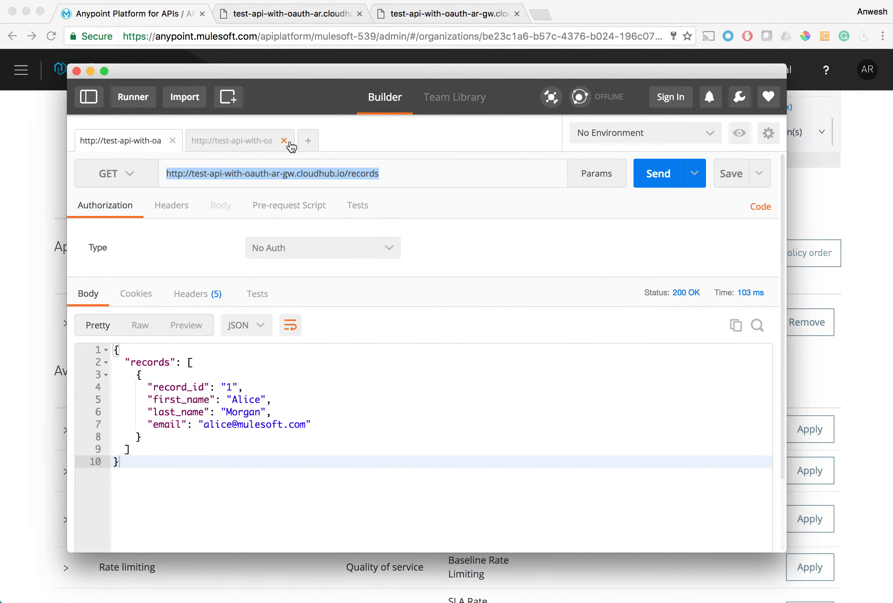
click(308, 141)
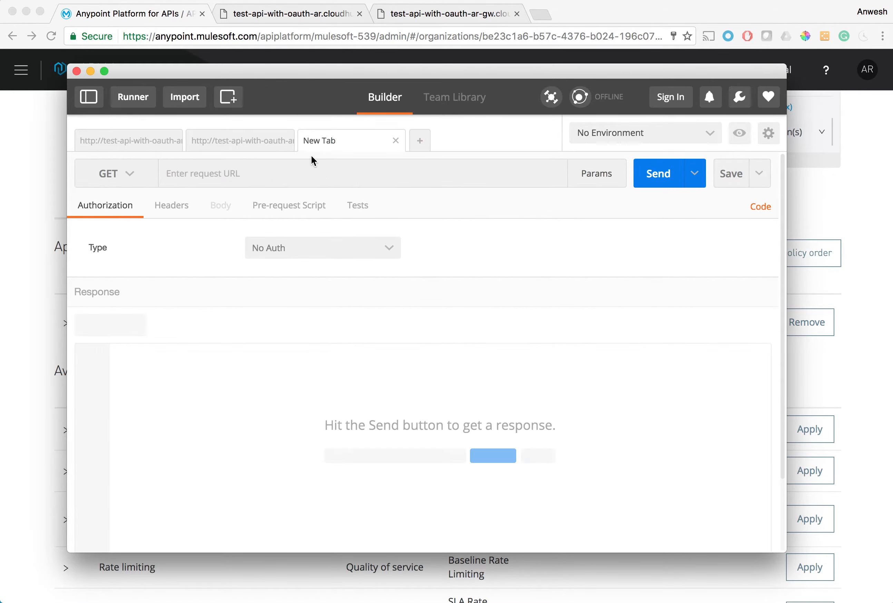
click(329, 181)
key(super+v)
click(655, 184)
click(655, 184)
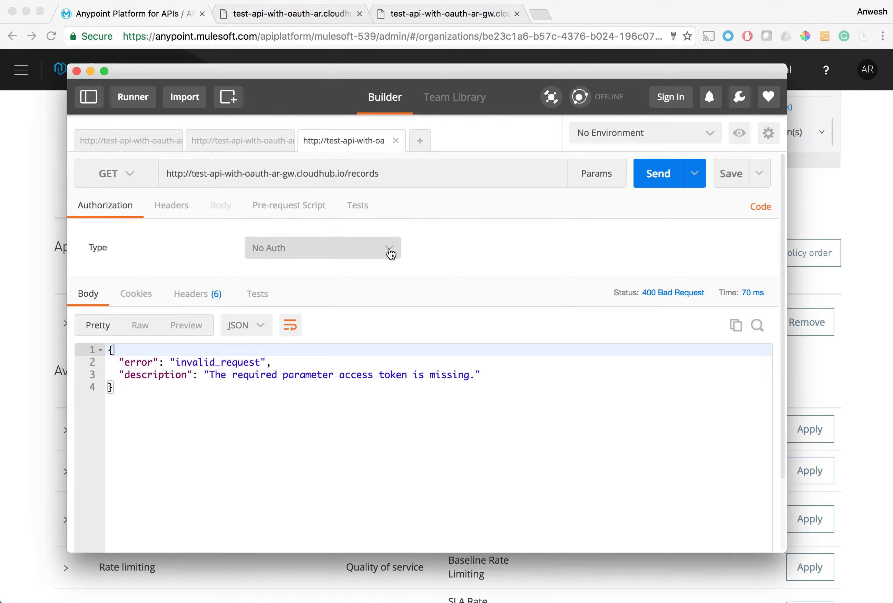
- Go to the gateway request that uses OAuth 2.0, check its Bearer Authorization header, and send the GET request to /records
click(259, 143)
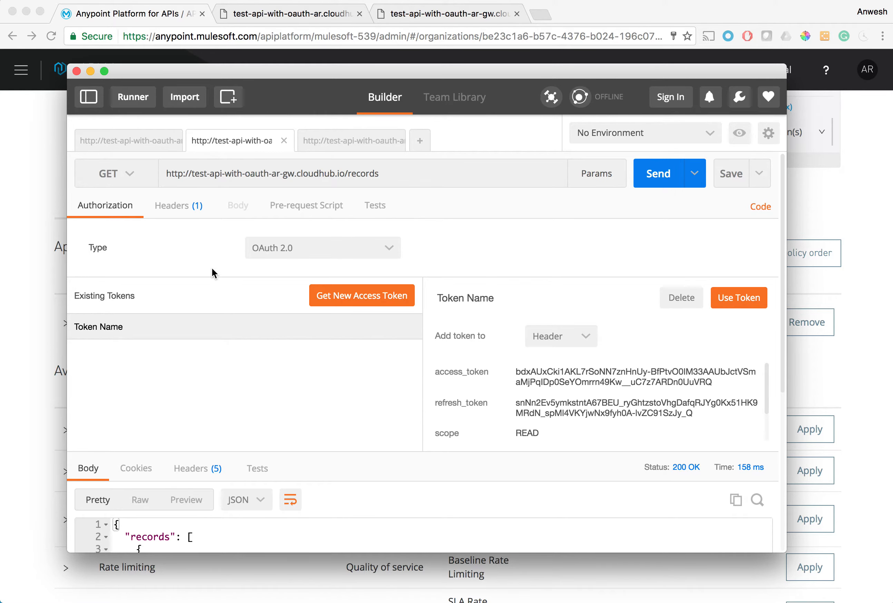
click(177, 208)
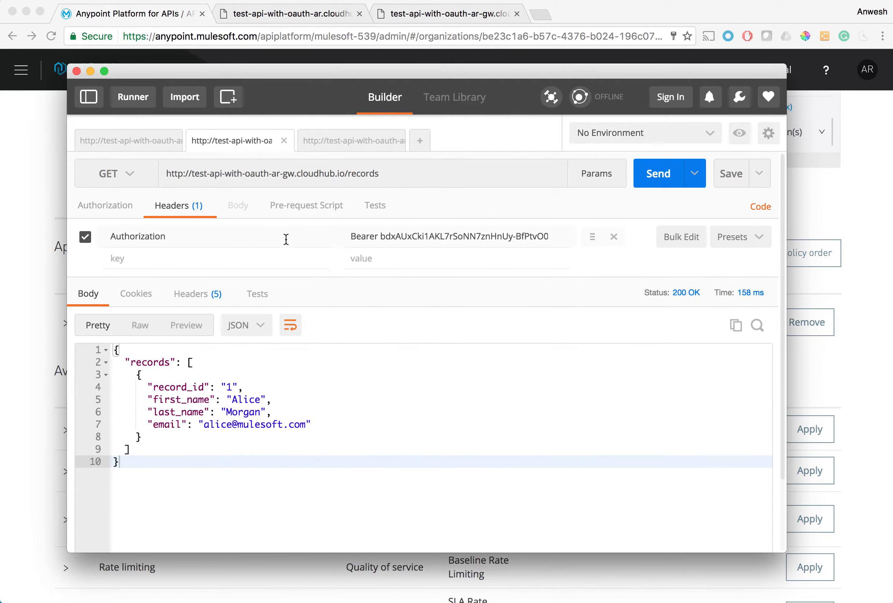
drag(350, 236, 464, 242)
key(Left)
click(650, 178)
drag(148, 363, 183, 464)
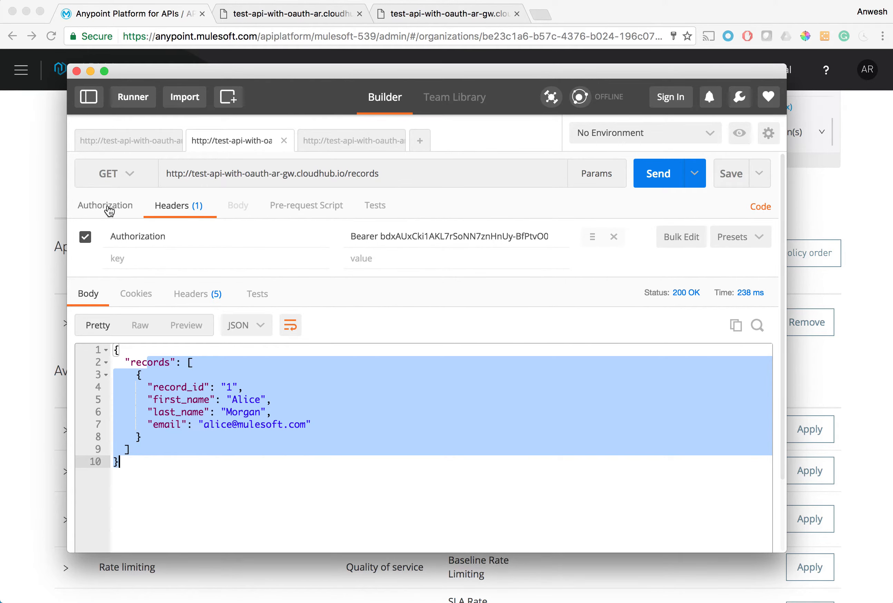
- Delete the existing OAuth 2.0 token and request a new one with the prefilled provider URLs, scope READ and grant type Authorization Code
click(130, 208)
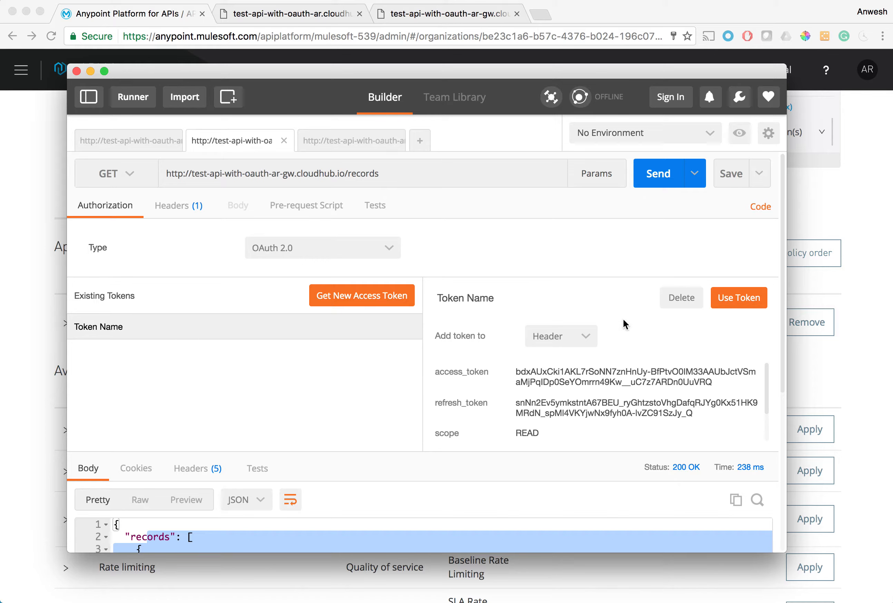
click(681, 298)
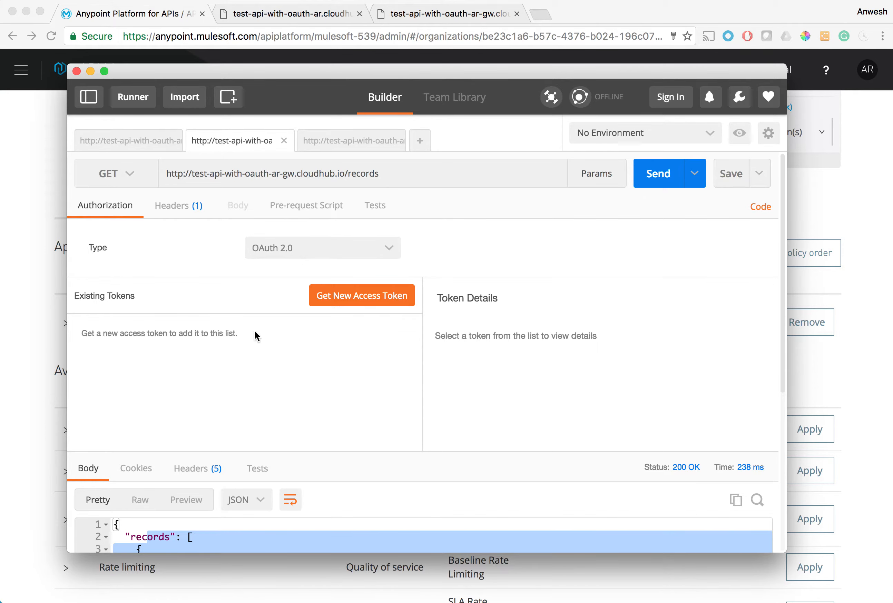
click(360, 299)
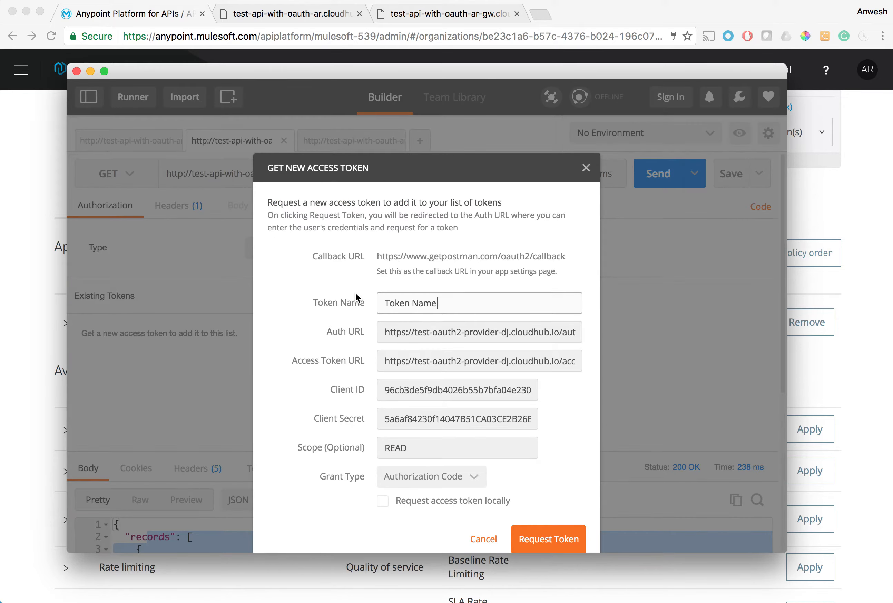
triple_click(471, 340)
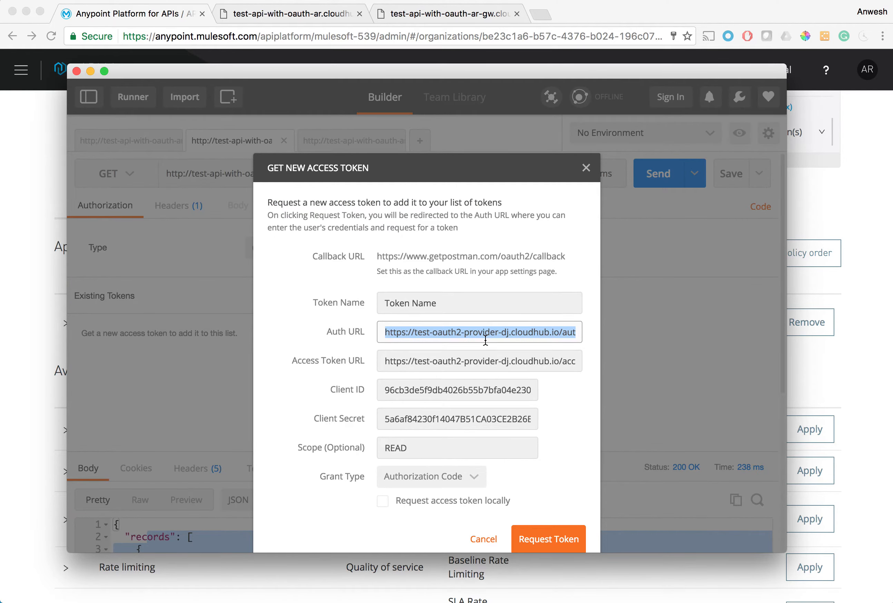
triple_click(384, 362)
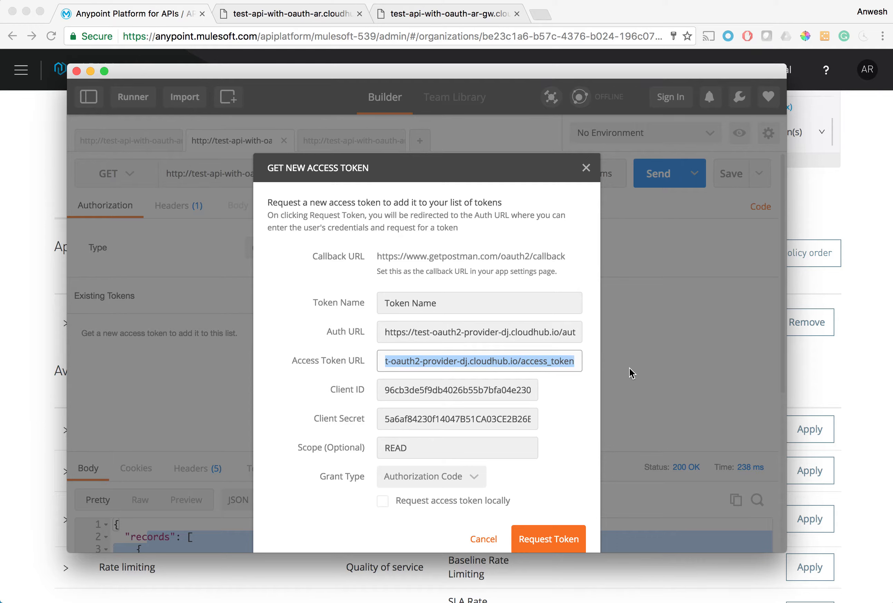
click(485, 390)
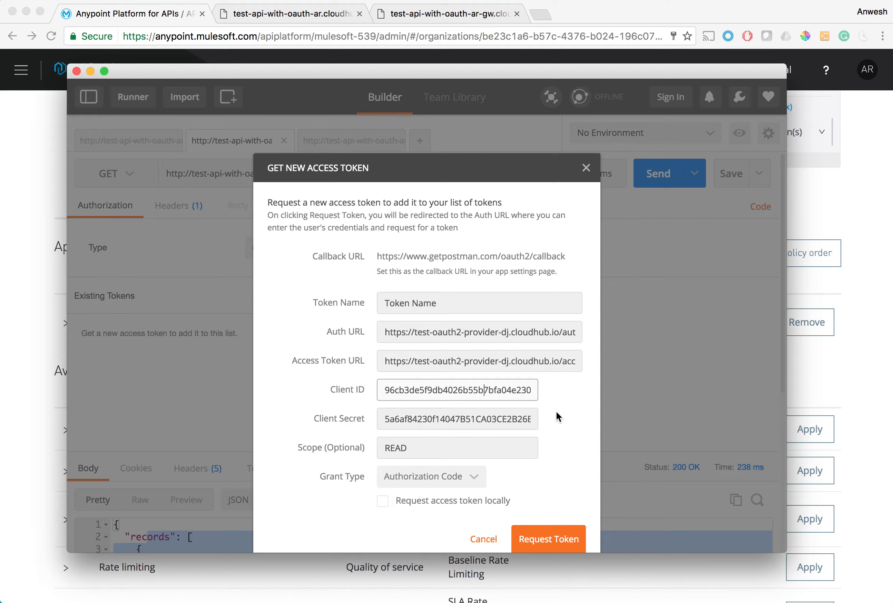
click(556, 539)
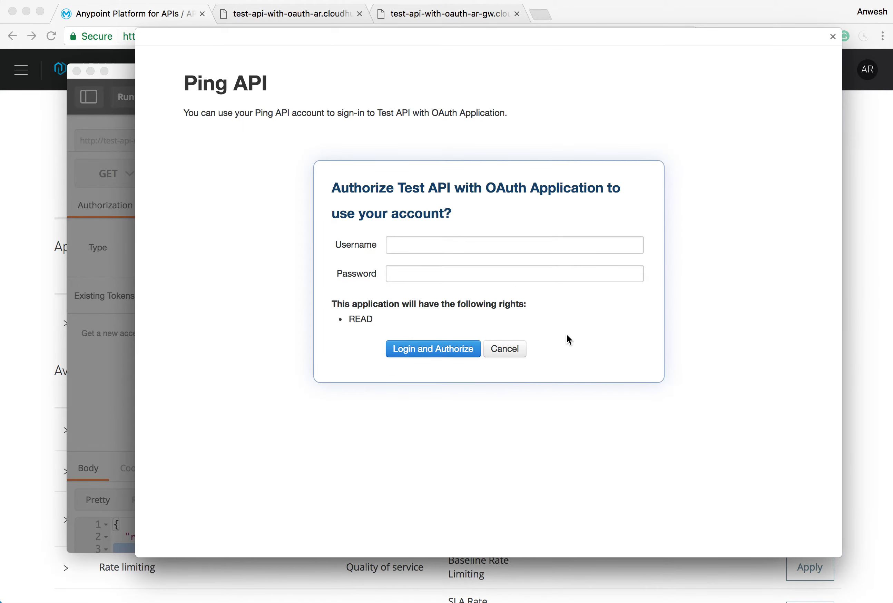
- Enter the account username and password on the Ping API page, and authorize Test API with OAuth Application
click(433, 240)
text(name)
key(Tab)
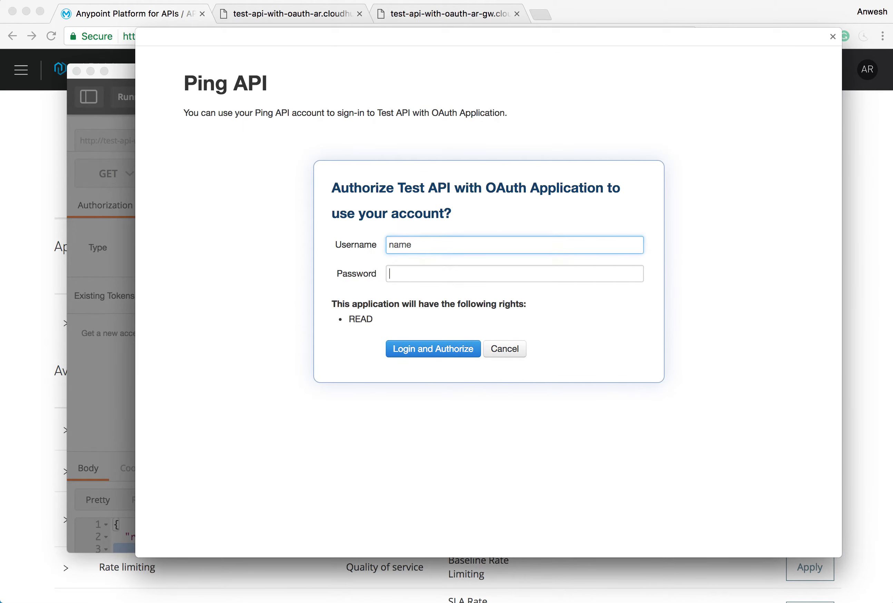
text(pwd)
key(BackSpace)
key(BackSpace)
key(BackSpace)
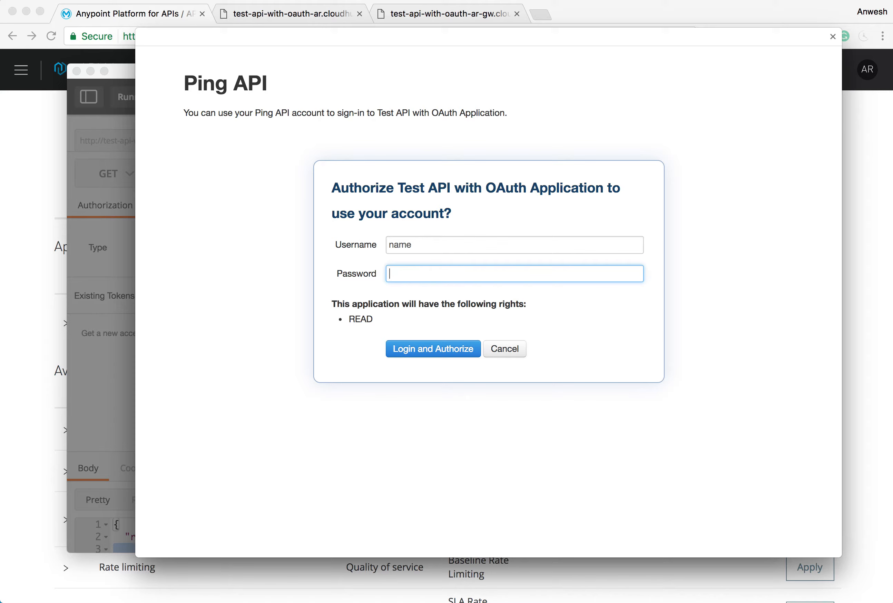
text(password)
click(439, 349)
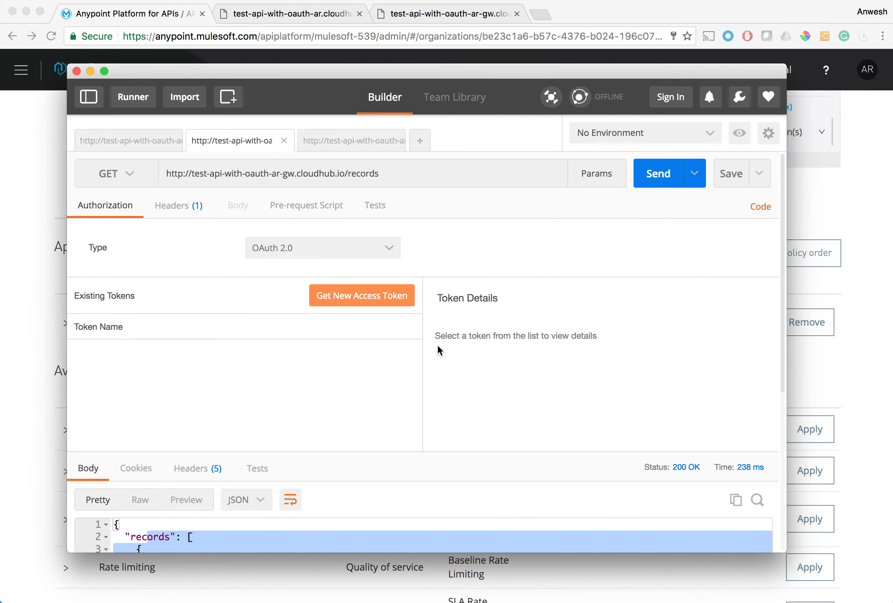
- Add the new access token to the request header and compare it with the Authorization header's Bearer value
click(298, 333)
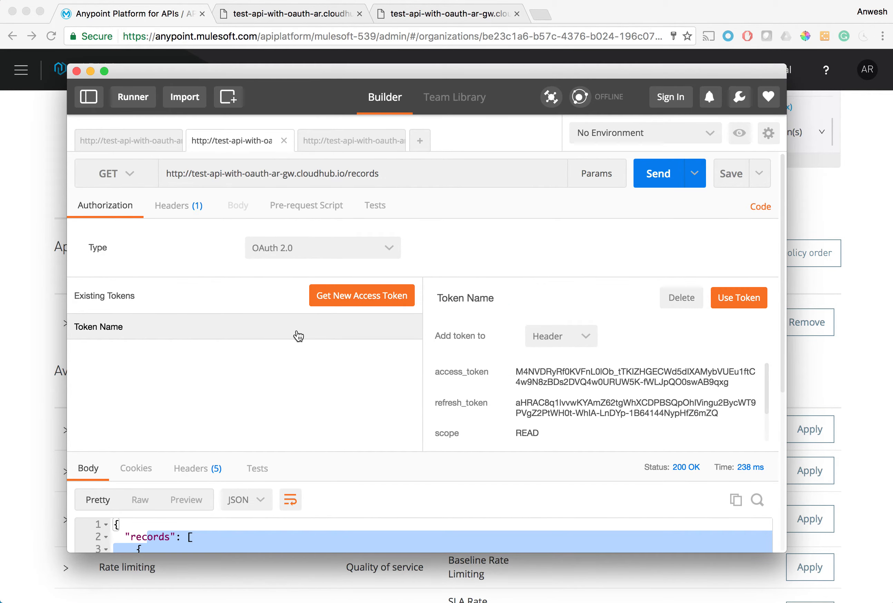
drag(437, 74, 410, 71)
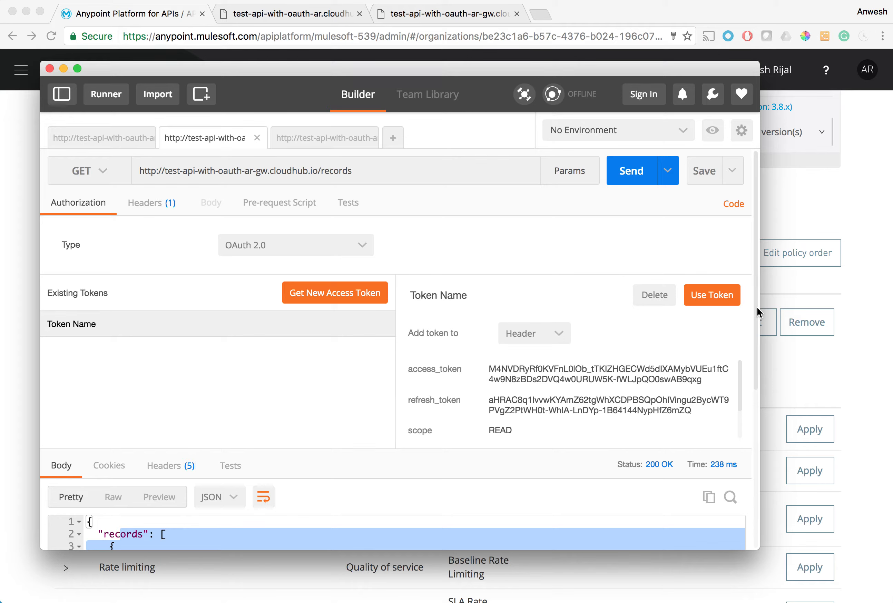
click(715, 301)
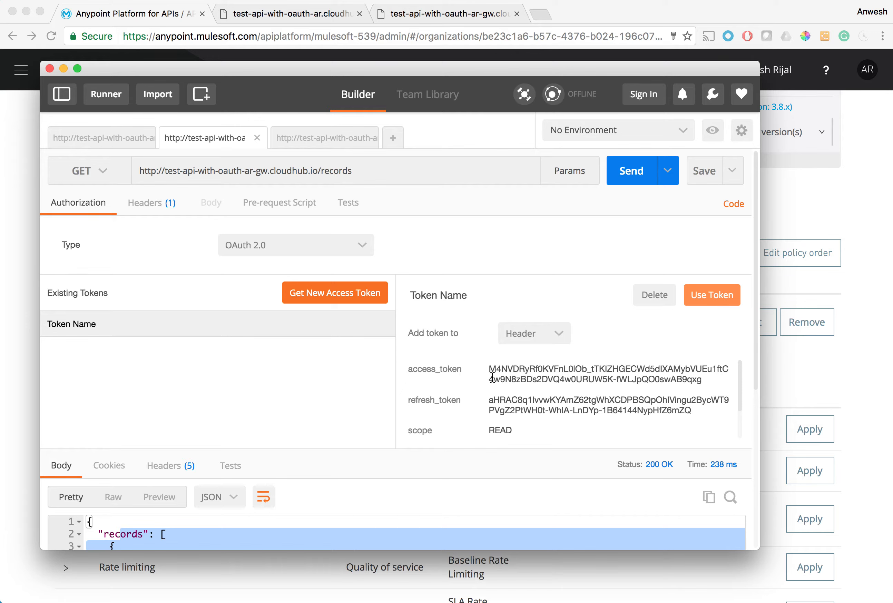
drag(491, 369, 514, 375)
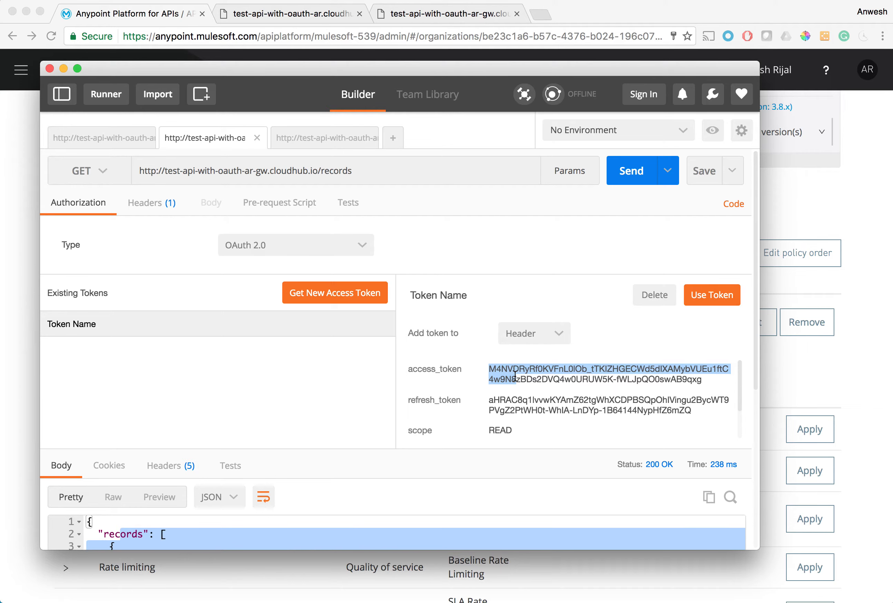
click(148, 204)
drag(354, 234, 437, 238)
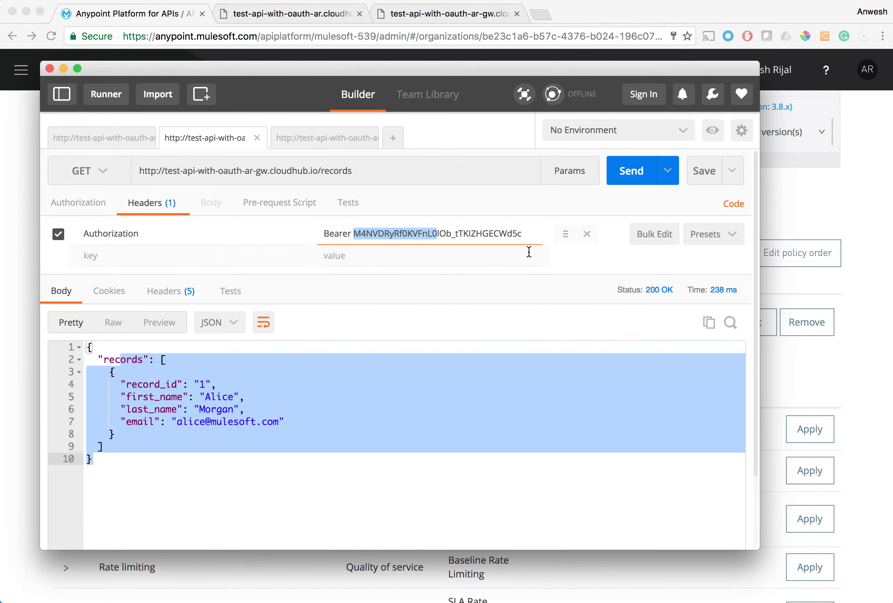
- Send the GET request to the gateway's /records with the new token, and repeat it once
click(584, 263)
click(632, 176)
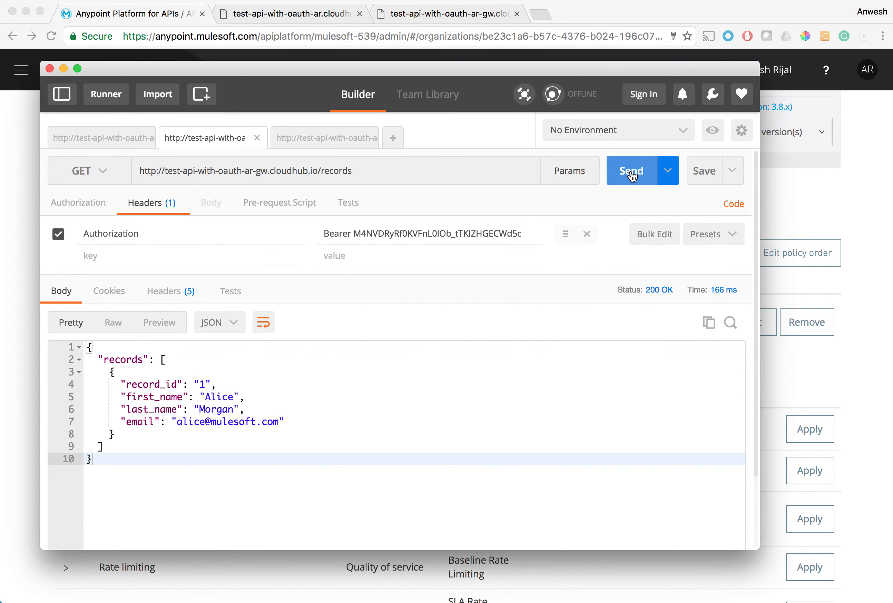
click(628, 180)
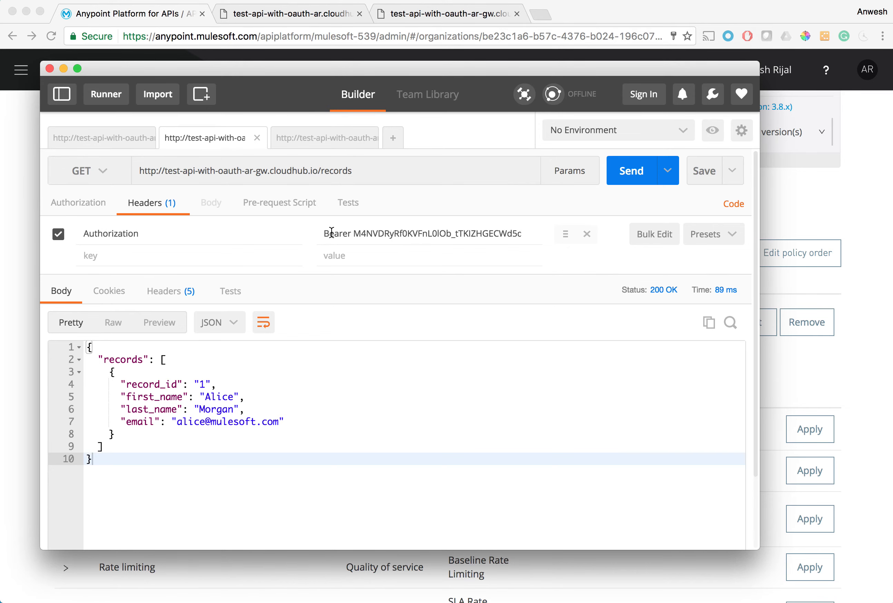
- Resend the /records request with the Authorization header removed, and again with the saved token added back to the header
click(587, 234)
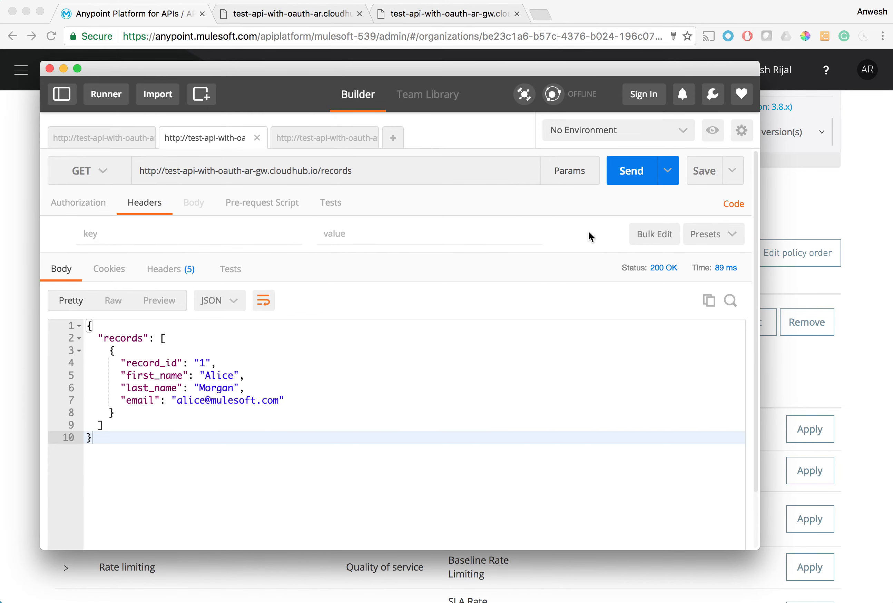
click(631, 171)
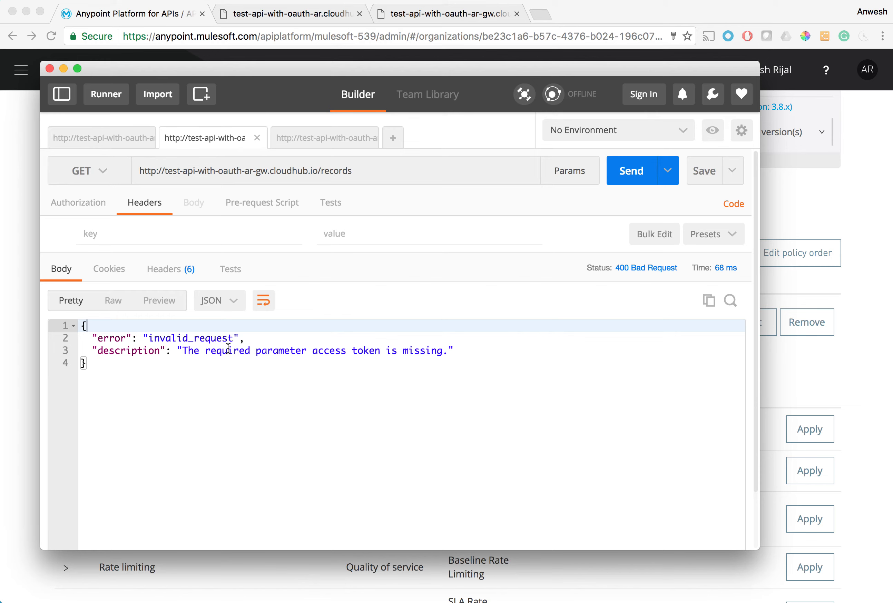
click(90, 208)
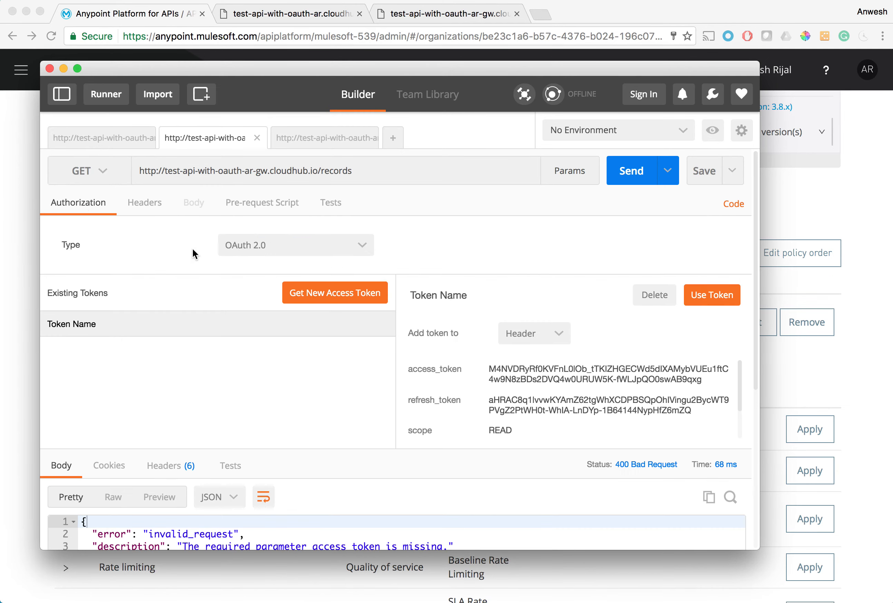
click(717, 294)
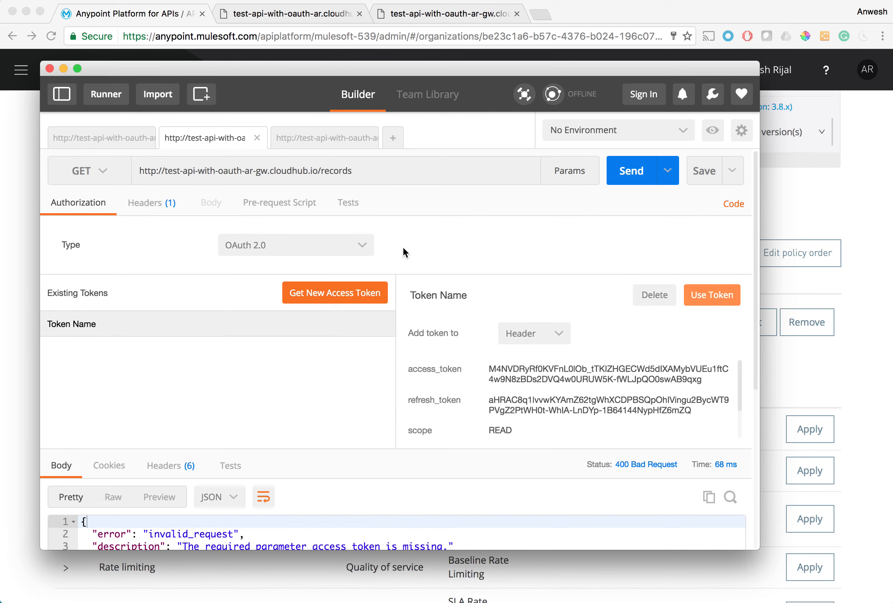
click(154, 208)
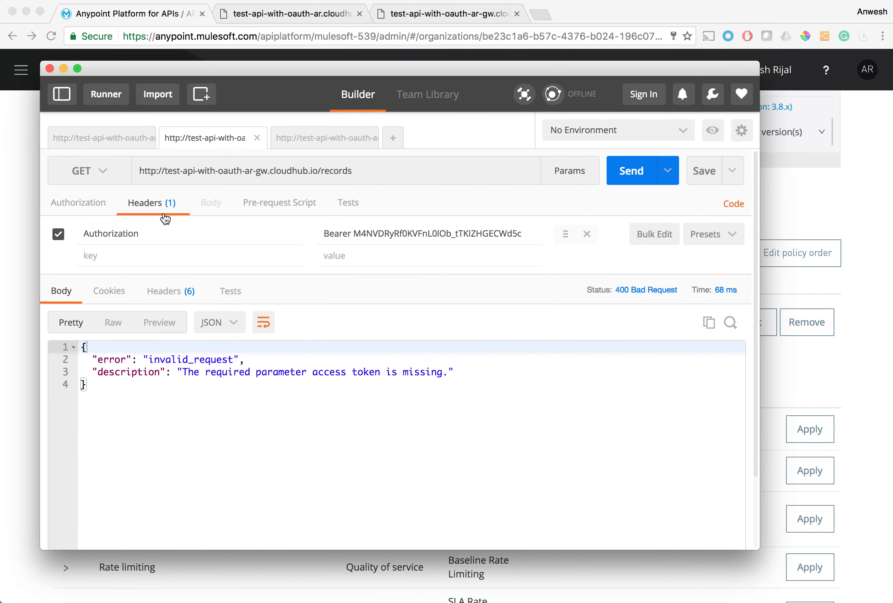
click(630, 171)
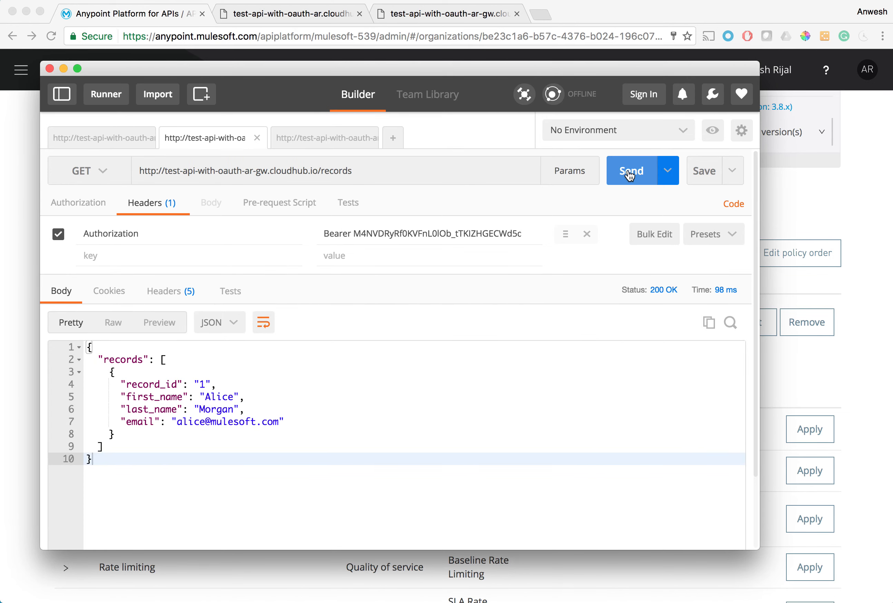
- Switch to API Manager in the browser and reload the Test API with OAuth page to refresh its Requests chart
drag(460, 64, 527, 84)
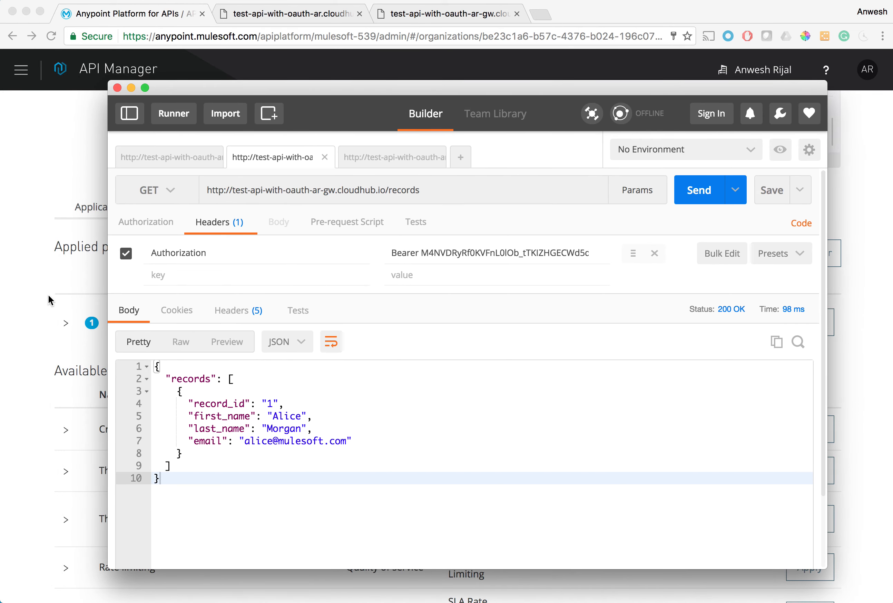
click(35, 308)
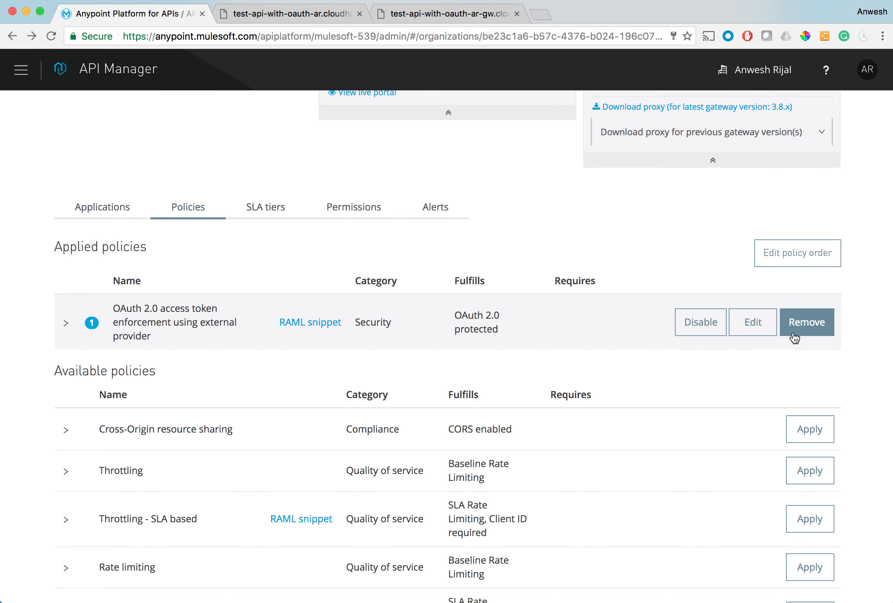
scroll(677, 358, up, 5)
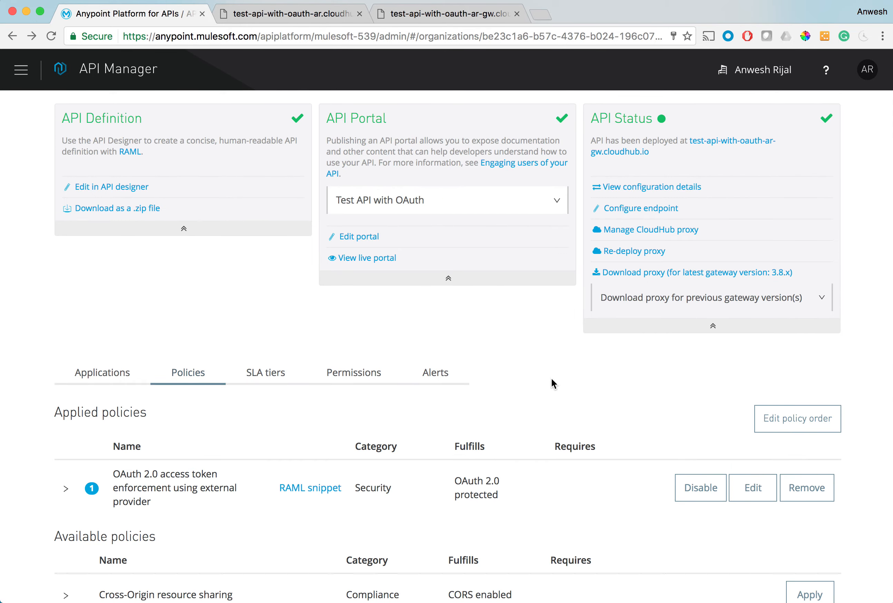
scroll(552, 383, up, 6)
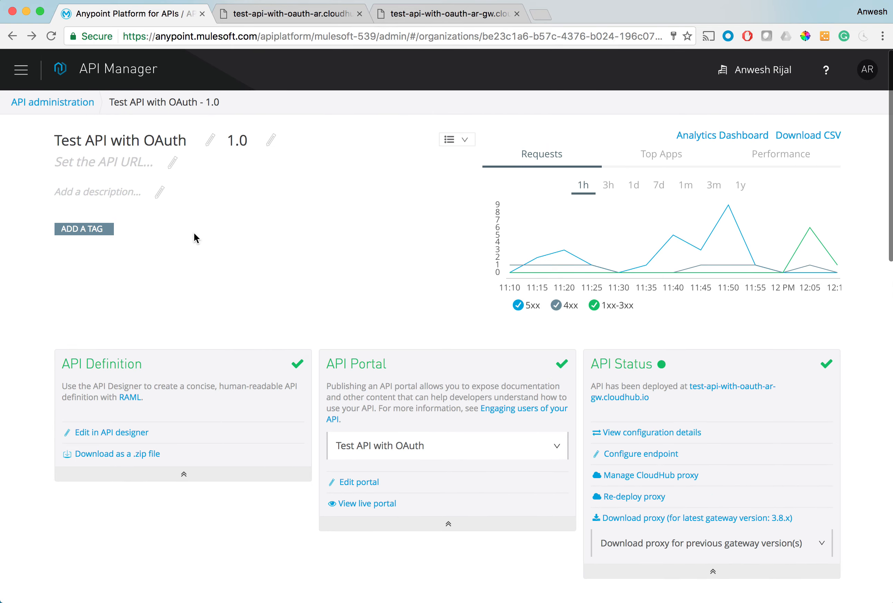
click(51, 37)
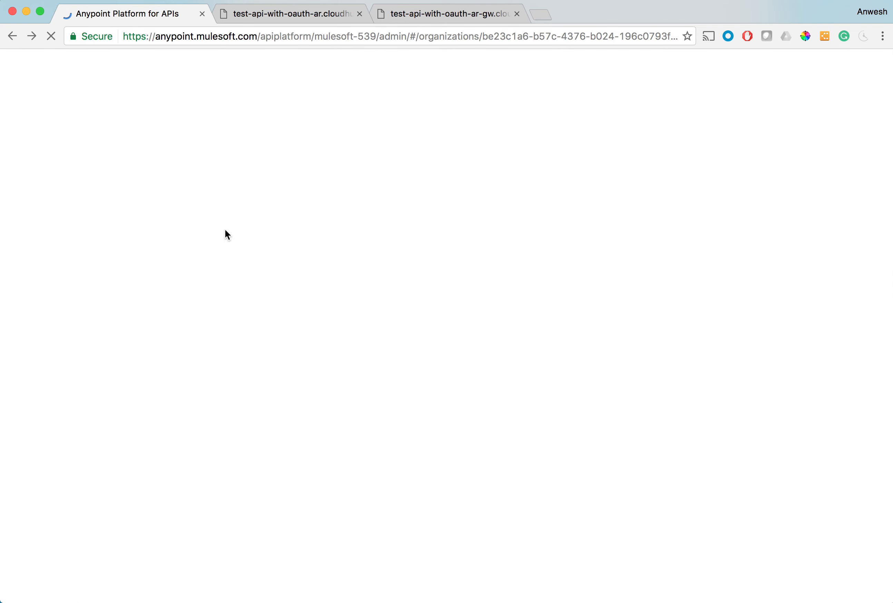